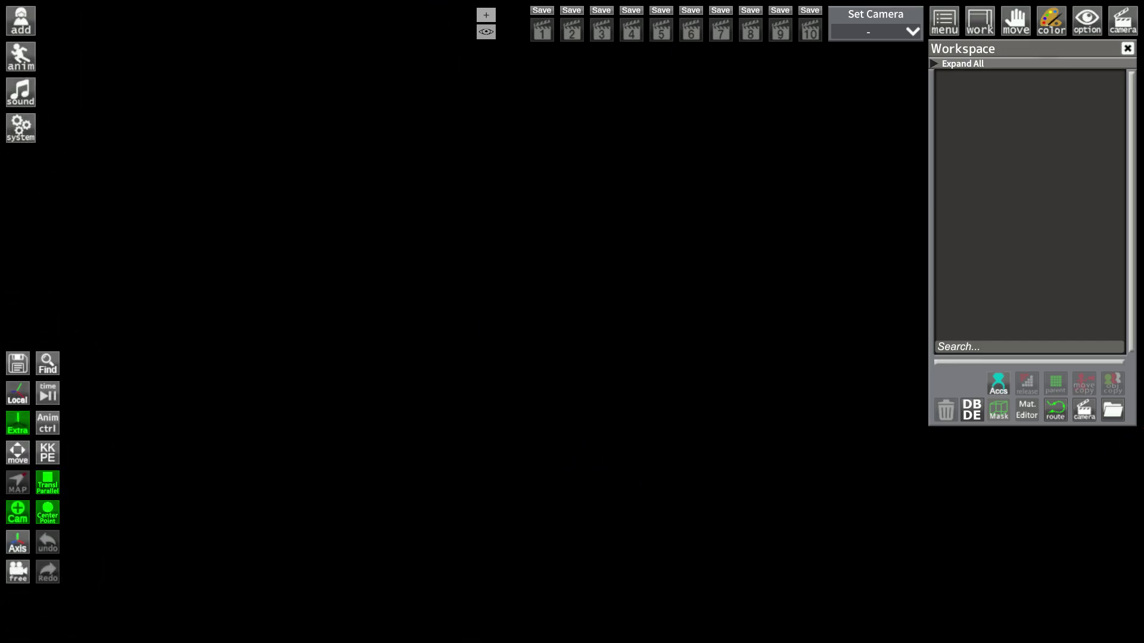
- Look through the addable object categories: girls, boys, items, maps, map lights, backgrounds and frames
left_click(29, 21)
left_click(65, 25)
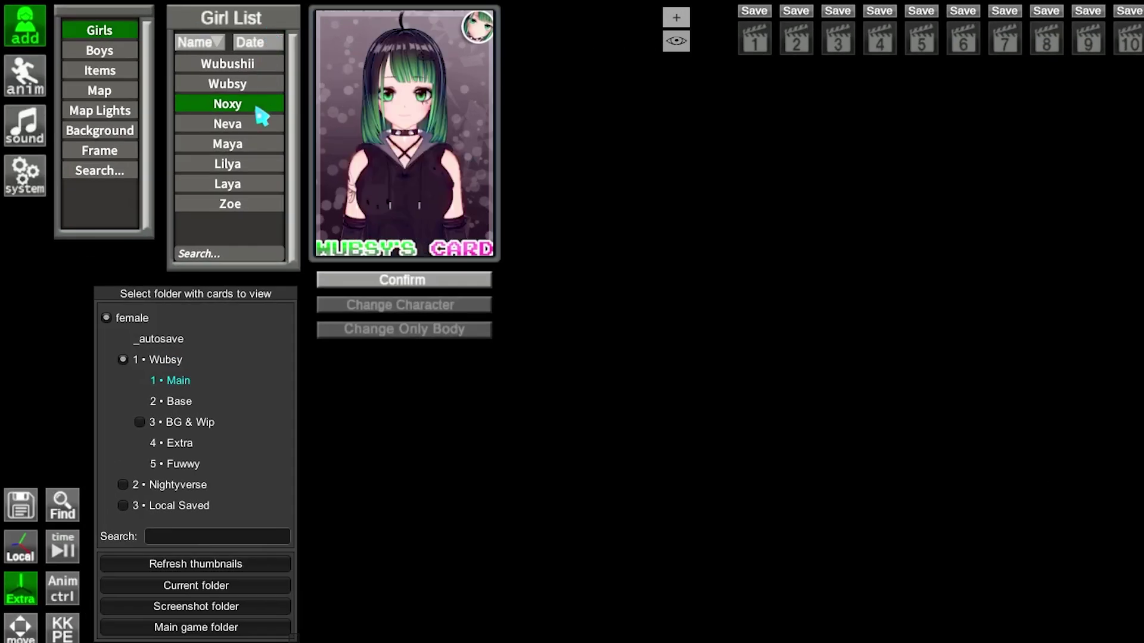
left_click(74, 26)
left_click(104, 53)
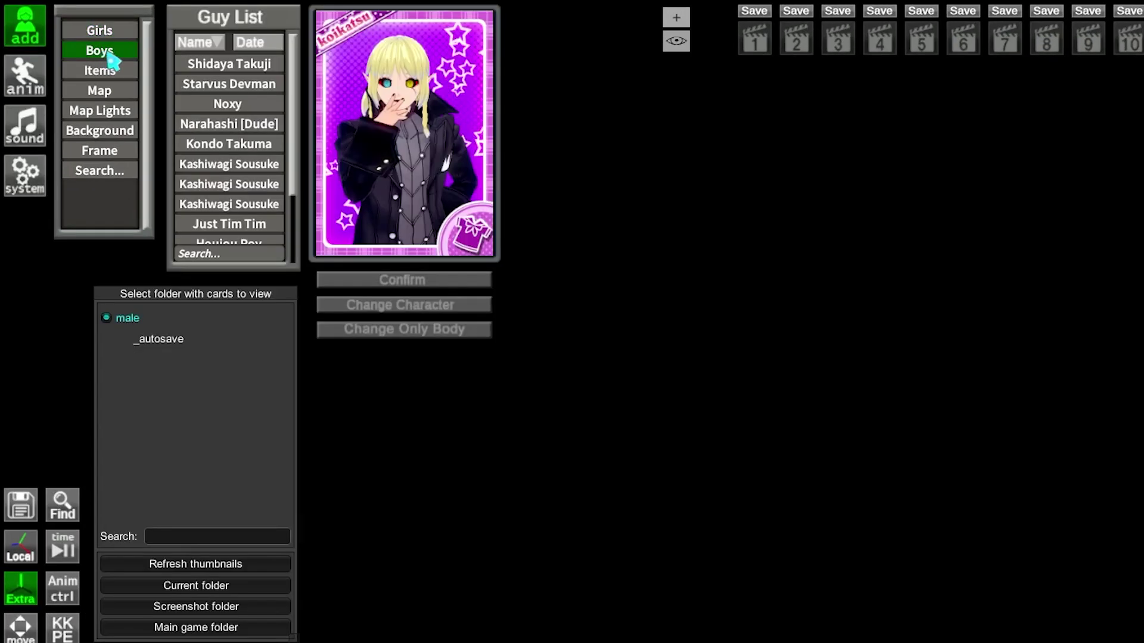
left_click(119, 70)
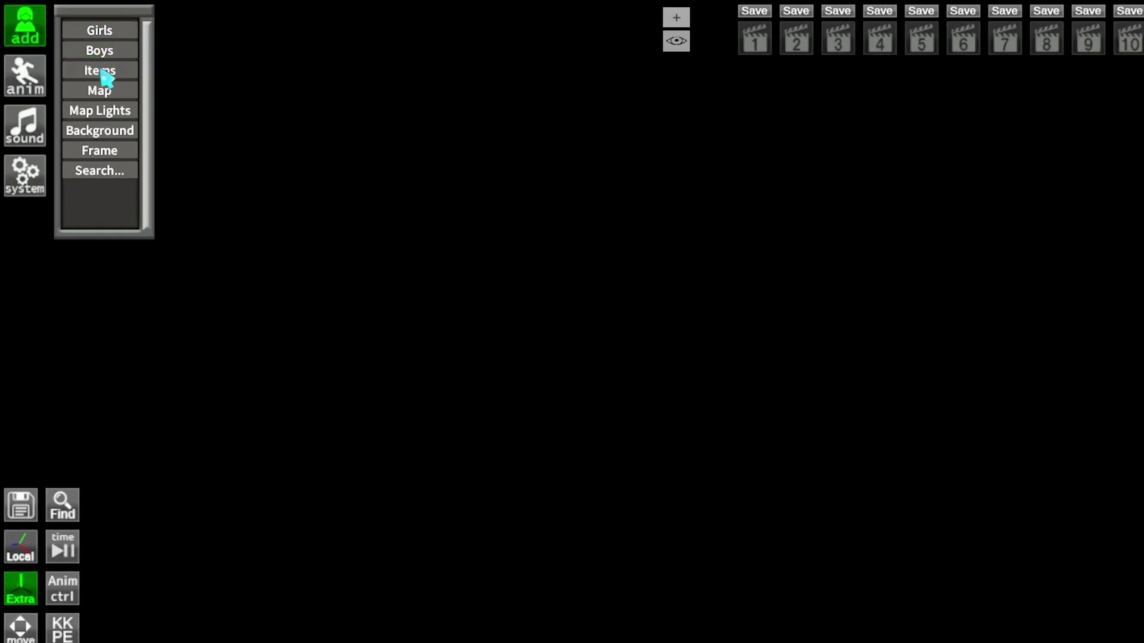
left_click(110, 90)
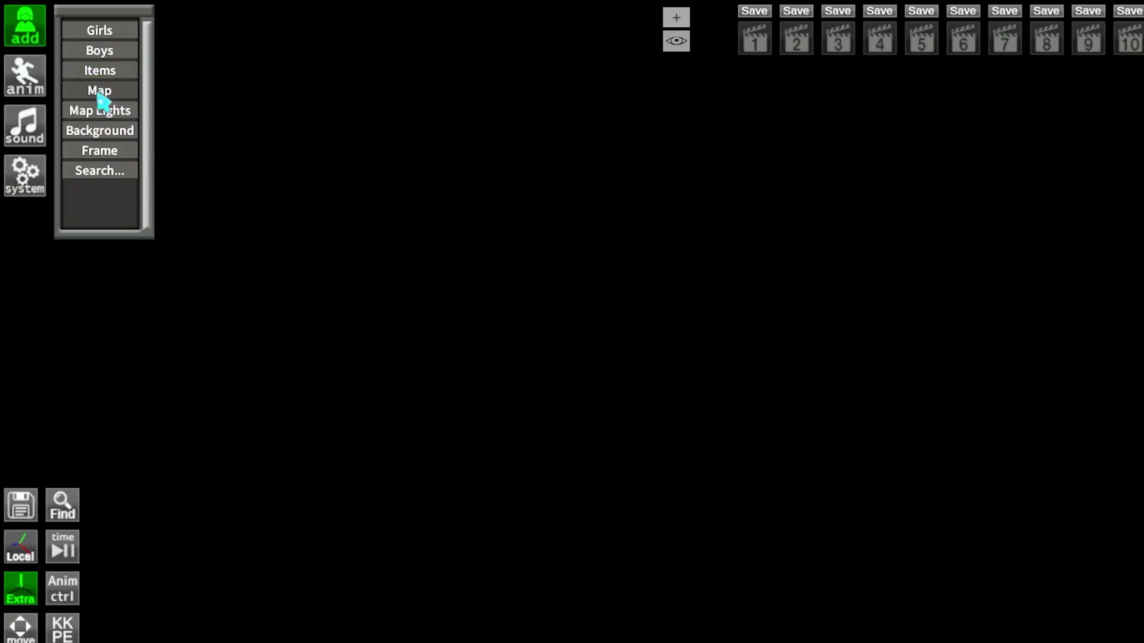
left_click(101, 94)
left_click(100, 93)
left_click(95, 112)
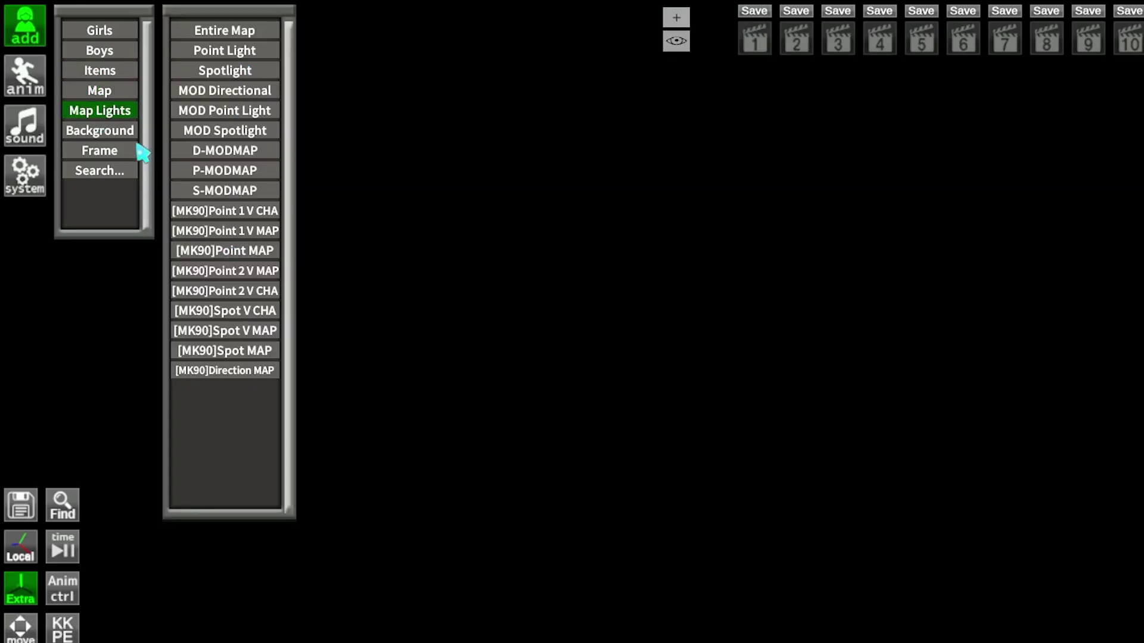
left_click(122, 133)
left_click(105, 151)
left_click(94, 171)
left_click(97, 151)
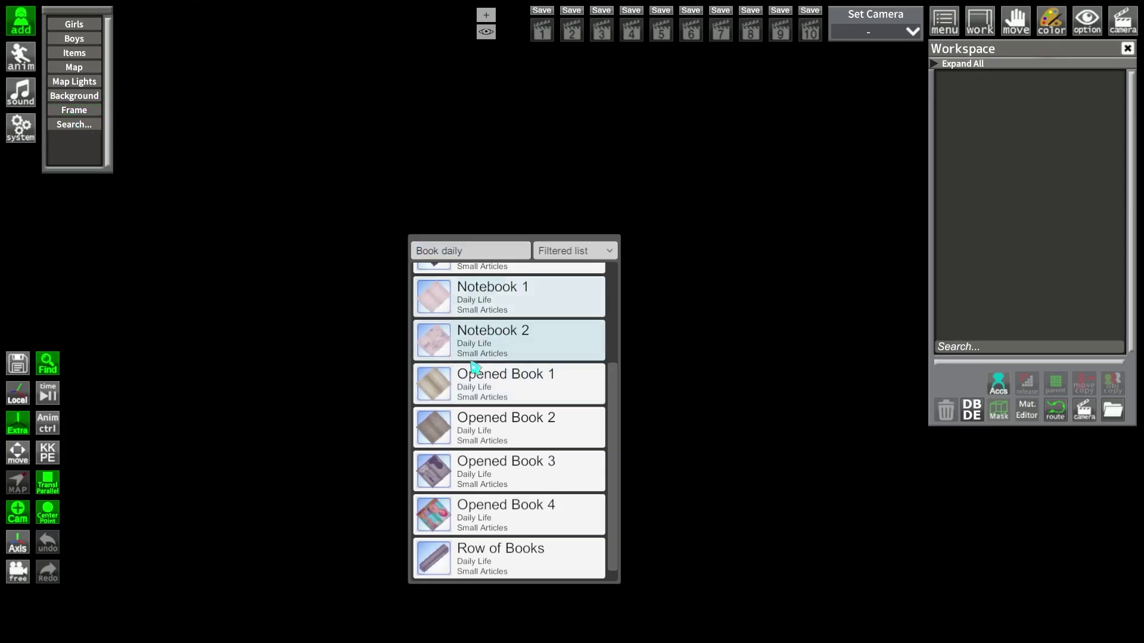
- Open the item search from the category list and close it again
left_click(85, 128)
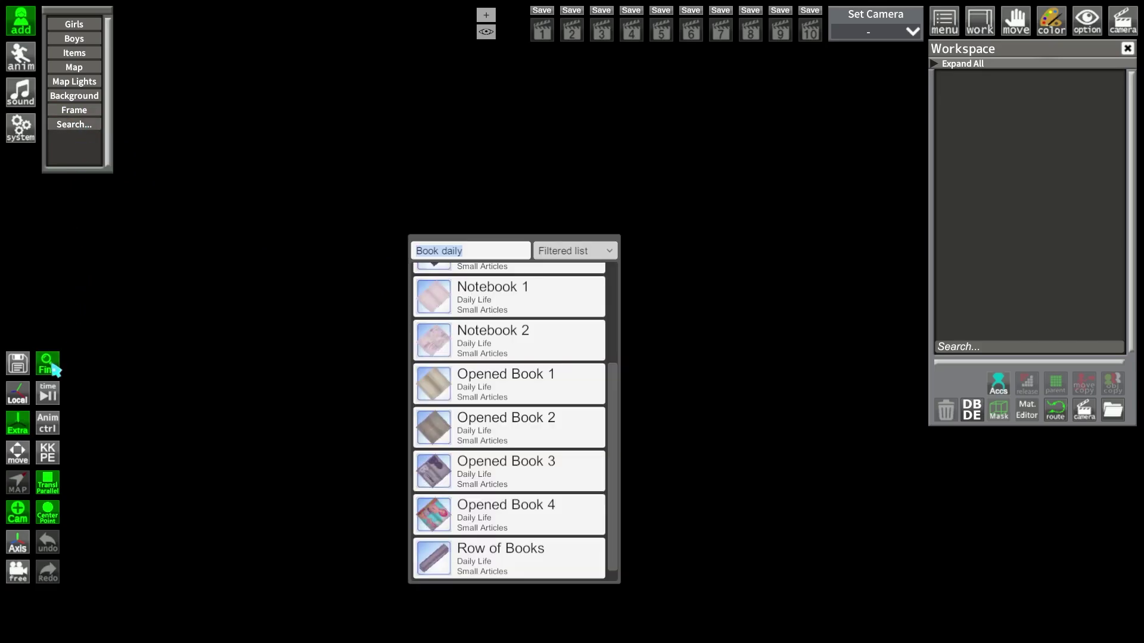
left_click(51, 364)
left_click(21, 20)
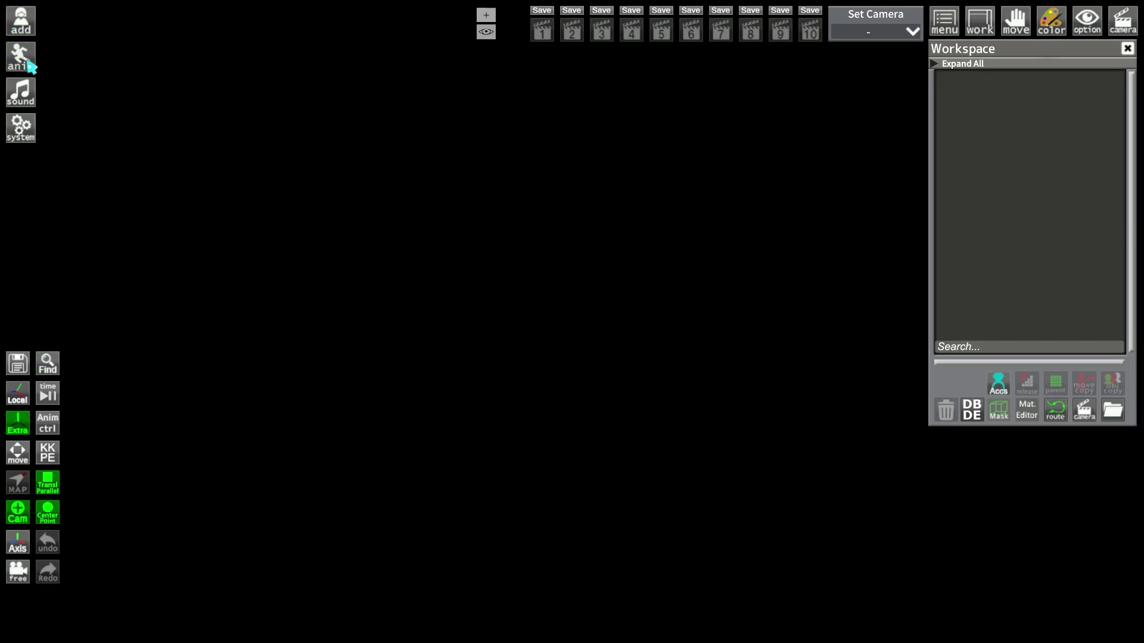
- Search for the "sphere" item under Basic Shapes and add it to the scene
key("ctrl+space")
type("sphere")
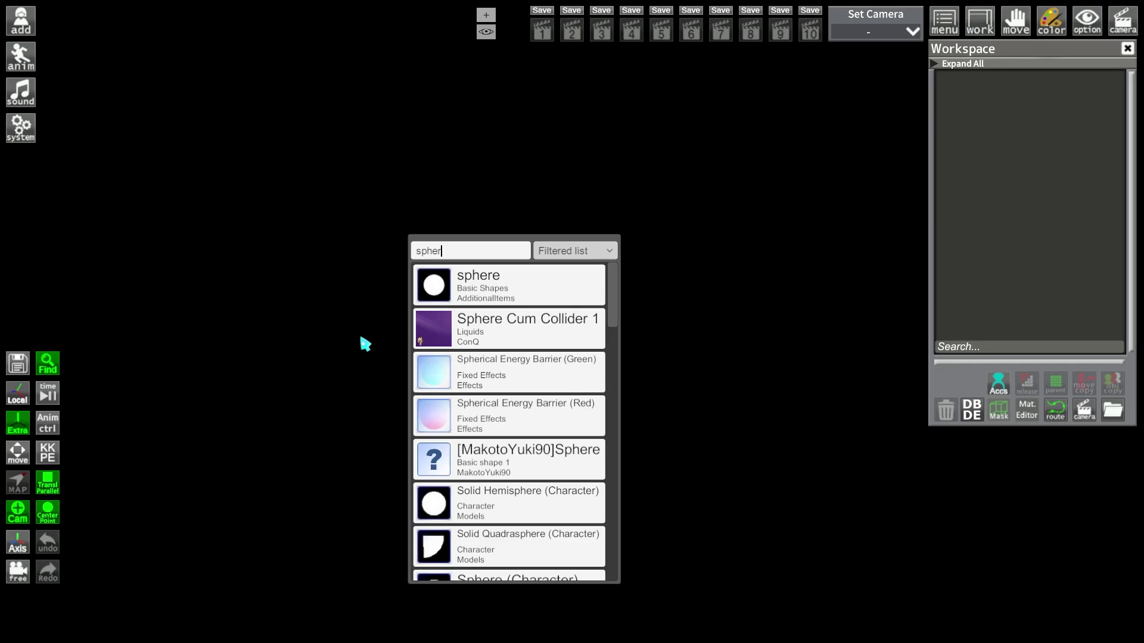
left_click(480, 286)
key("ctrl+space")
- Pick a new Color 1 for the sphere in its item settings
left_click(21, 57)
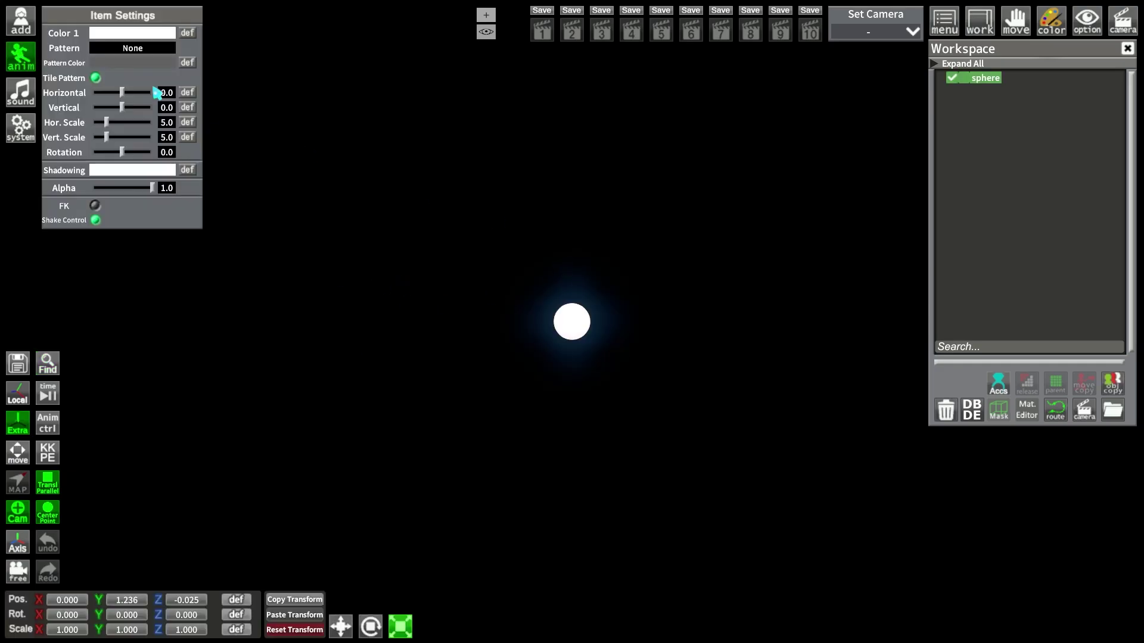
left_click(124, 33)
left_click(933, 474)
left_click_drag(941, 534, 1012, 510)
left_click_drag(1028, 596, 1041, 603)
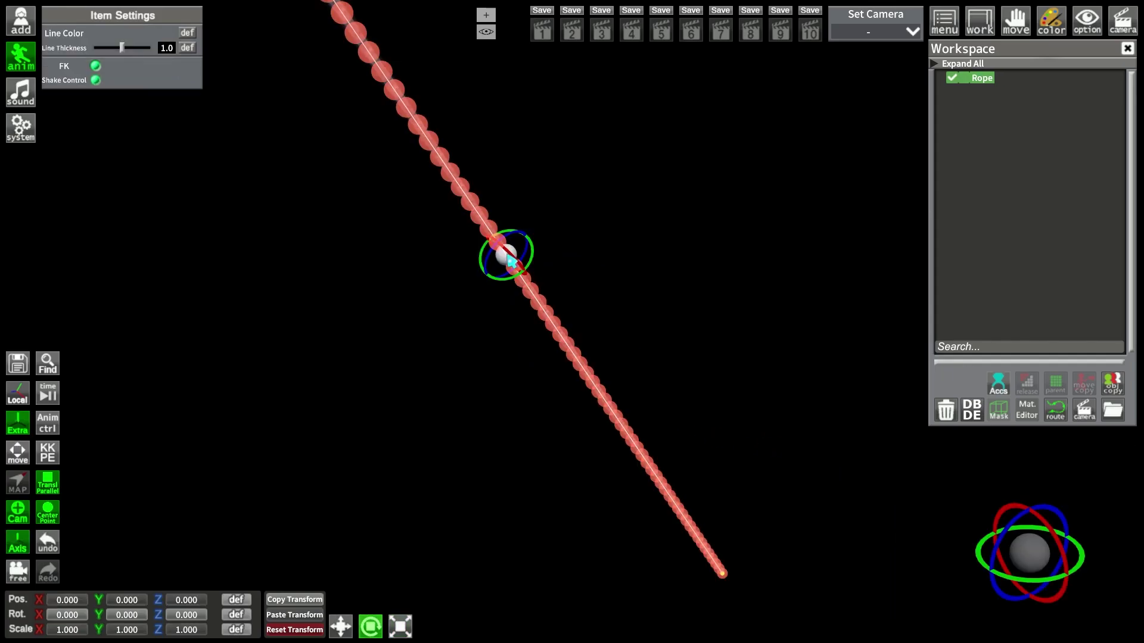
- Bend the Rope item by rotating its FK nodes near the middle
left_click_drag(506, 255, 459, 241)
left_click(516, 273)
left_click_drag(523, 277, 532, 349)
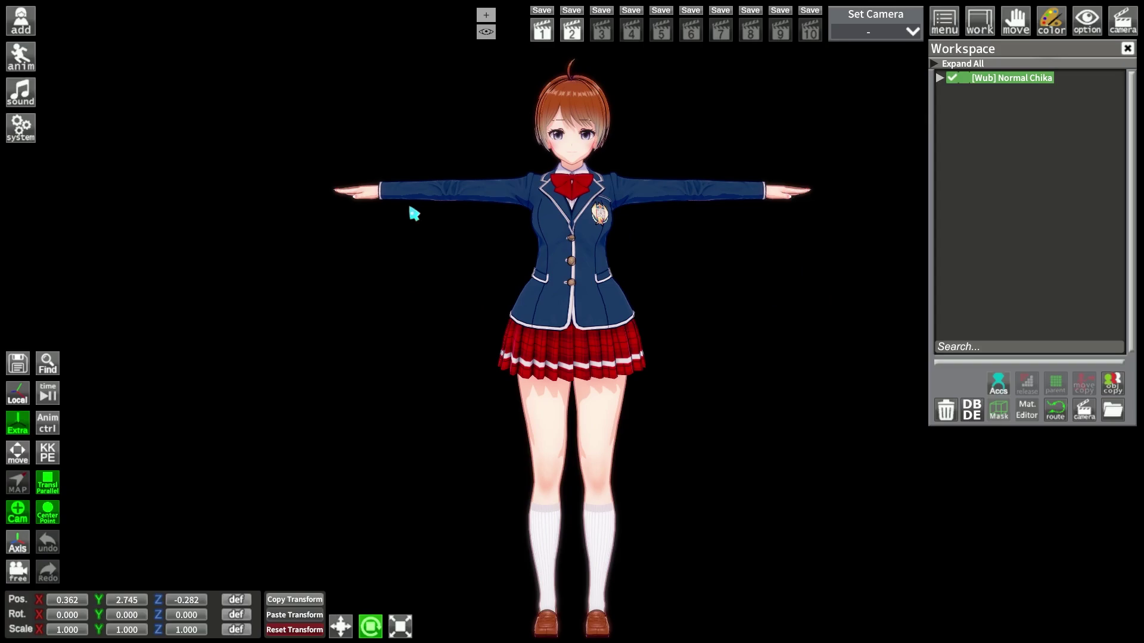
- Try the School uniform (going home) and Gym Uniform outfit types on the selected character
left_click(36, 61)
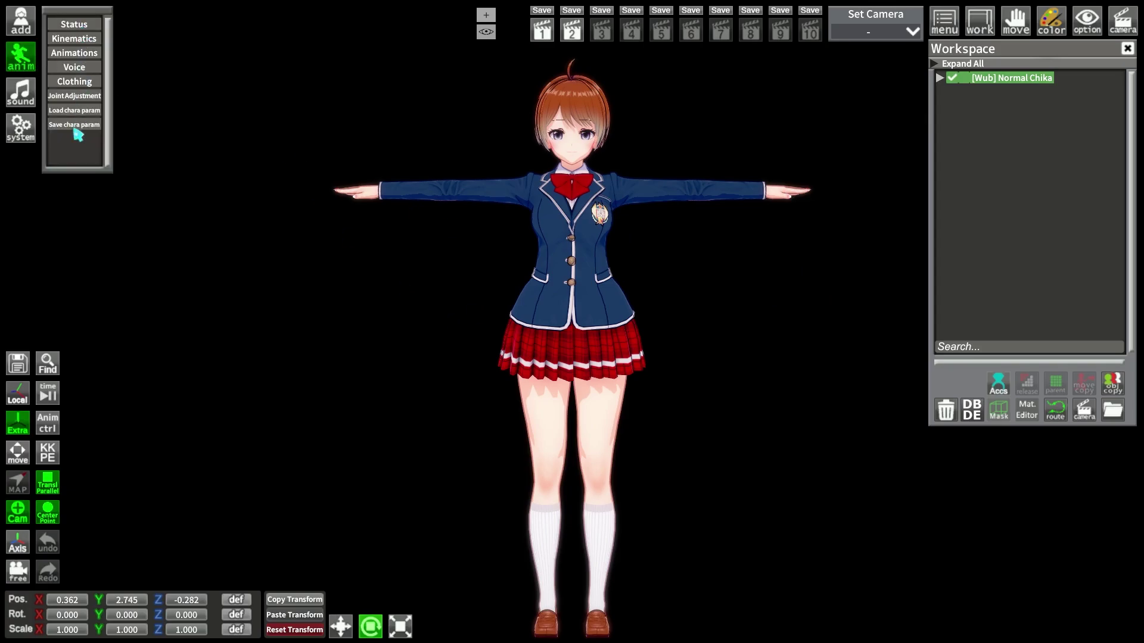
left_click(73, 81)
left_click(74, 52)
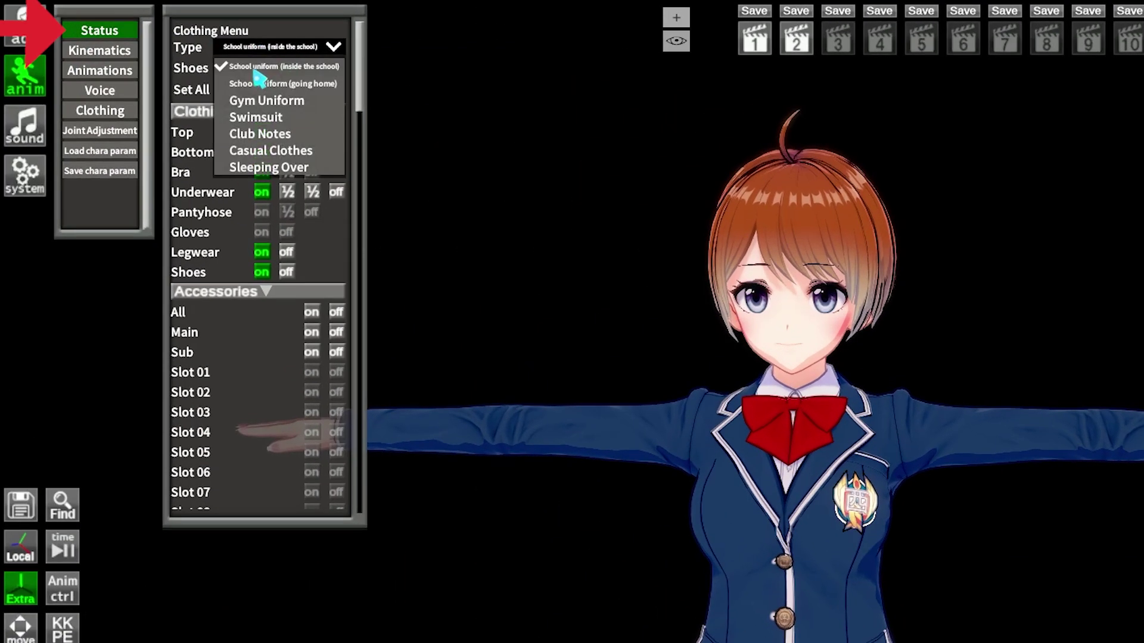
left_click(260, 83)
left_click(268, 48)
left_click(267, 102)
- Try the Casual Clothes outfit, and set the type back to School uniform (inside the school) with the outdoor shoes
left_click(268, 48)
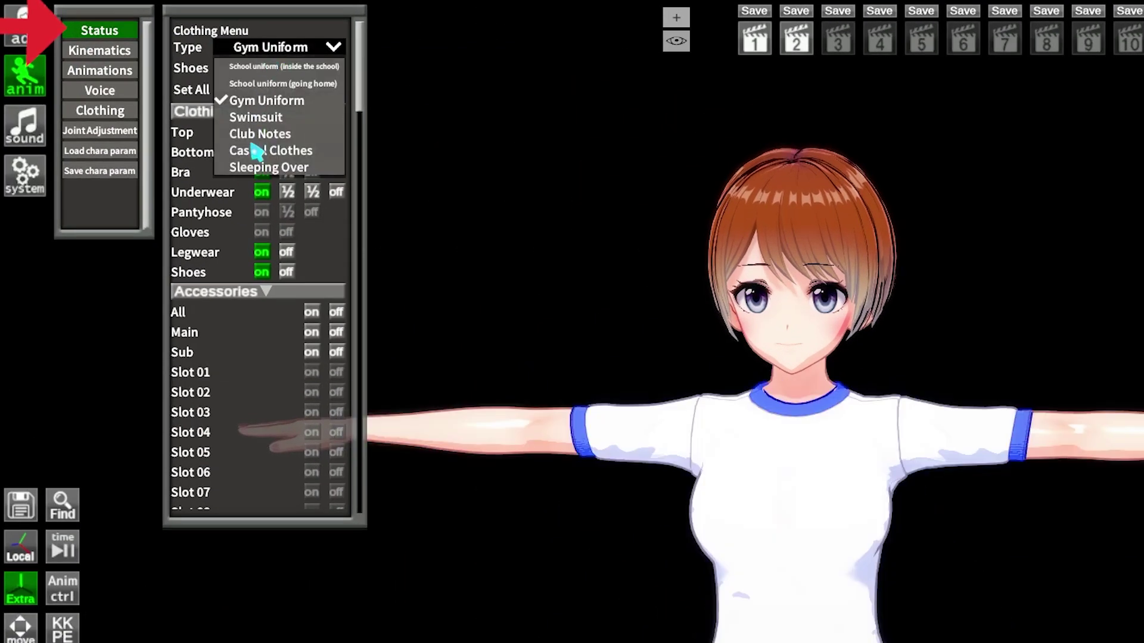
left_click_drag(358, 83, 351, 60)
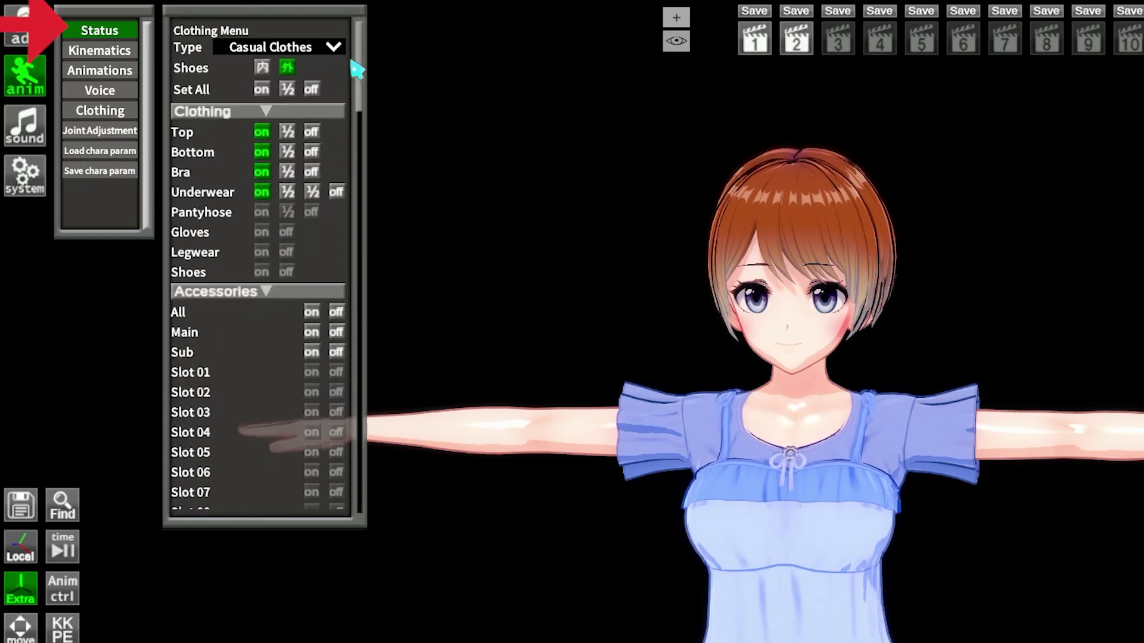
left_click(313, 51)
left_click(292, 68)
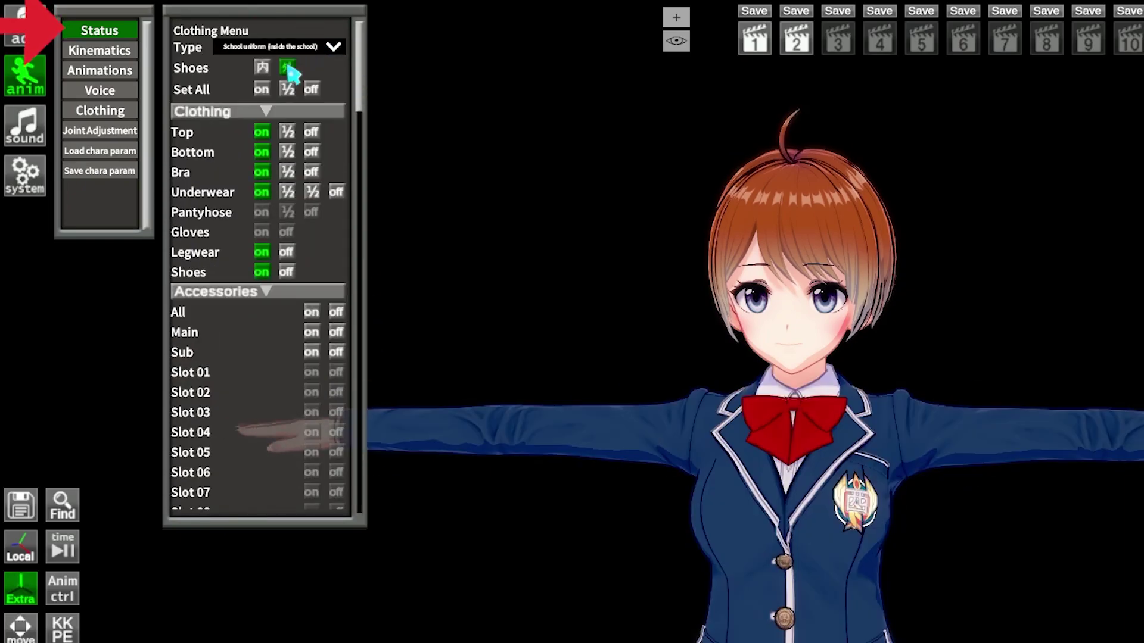
- Activate FK & IK for the character and raise the right arm into a waving pose beside the head
left_click(93, 51)
left_click(217, 190)
left_click(350, 43)
left_click(345, 428)
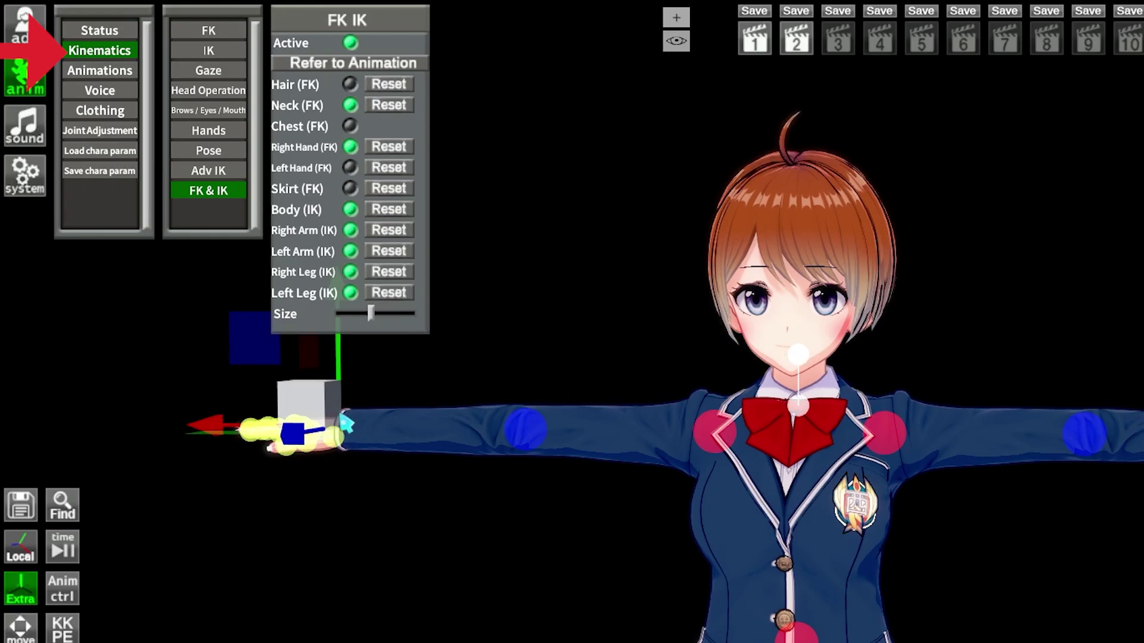
left_click_drag(344, 428, 555, 354)
key("x")
left_click_drag(556, 361, 581, 334)
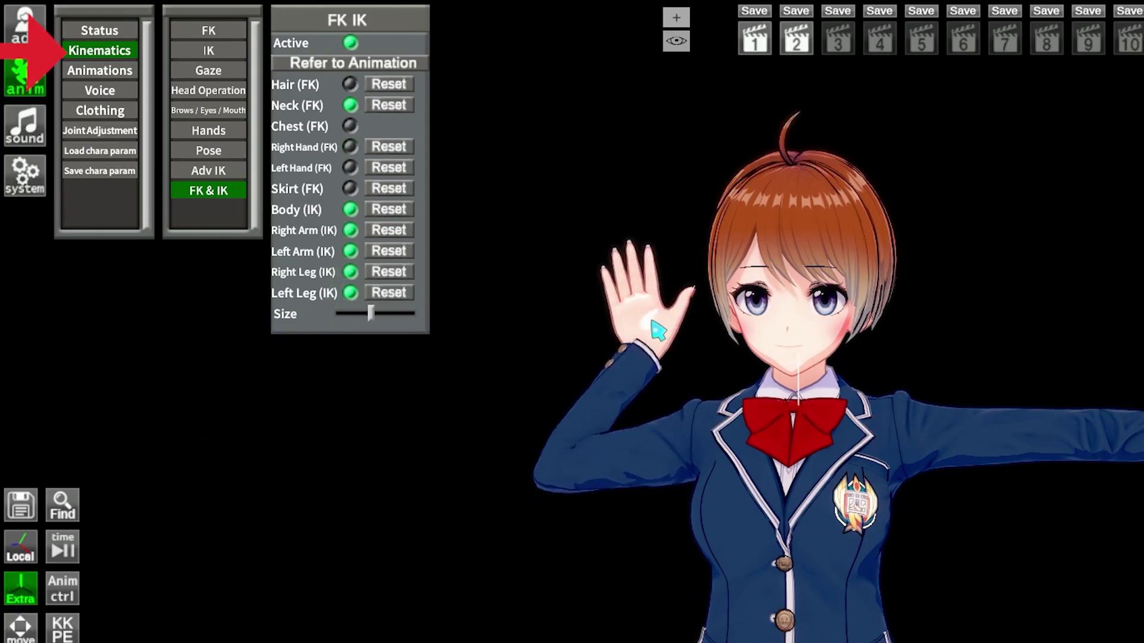
- Open the character's mouth fully in the expression settings and deactivate FK & IK
left_click(208, 110)
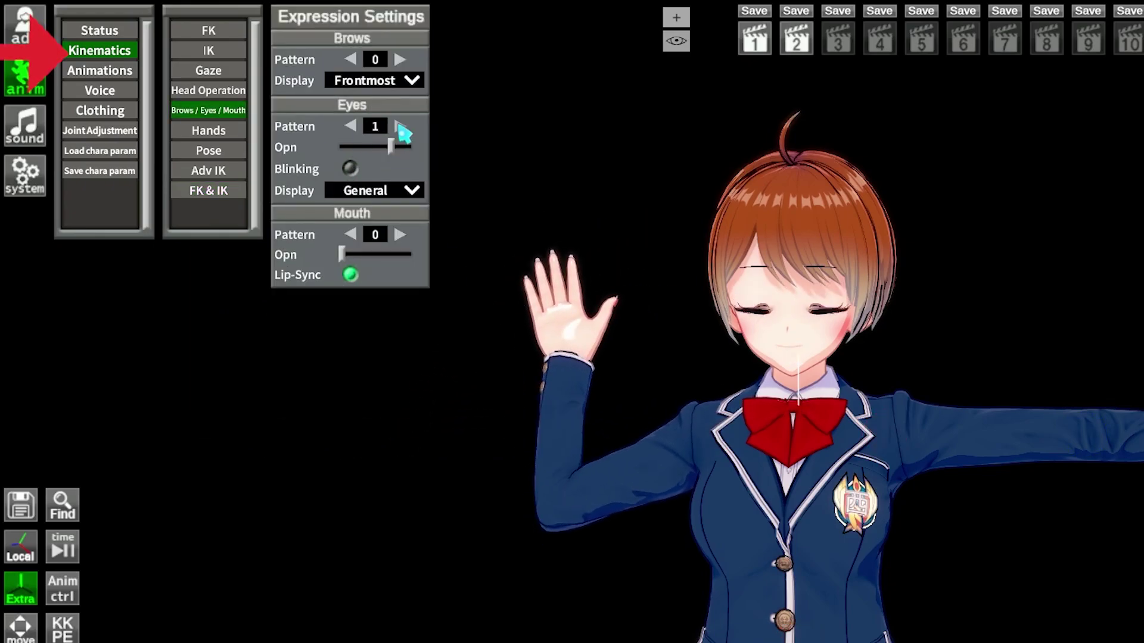
left_click_drag(342, 255, 410, 255)
left_click(212, 189)
left_click(350, 43)
- Try the Basic 2, Basic 3 and Basic 5 animations and the first walking animation on the character
left_click(99, 70)
left_click(425, 71)
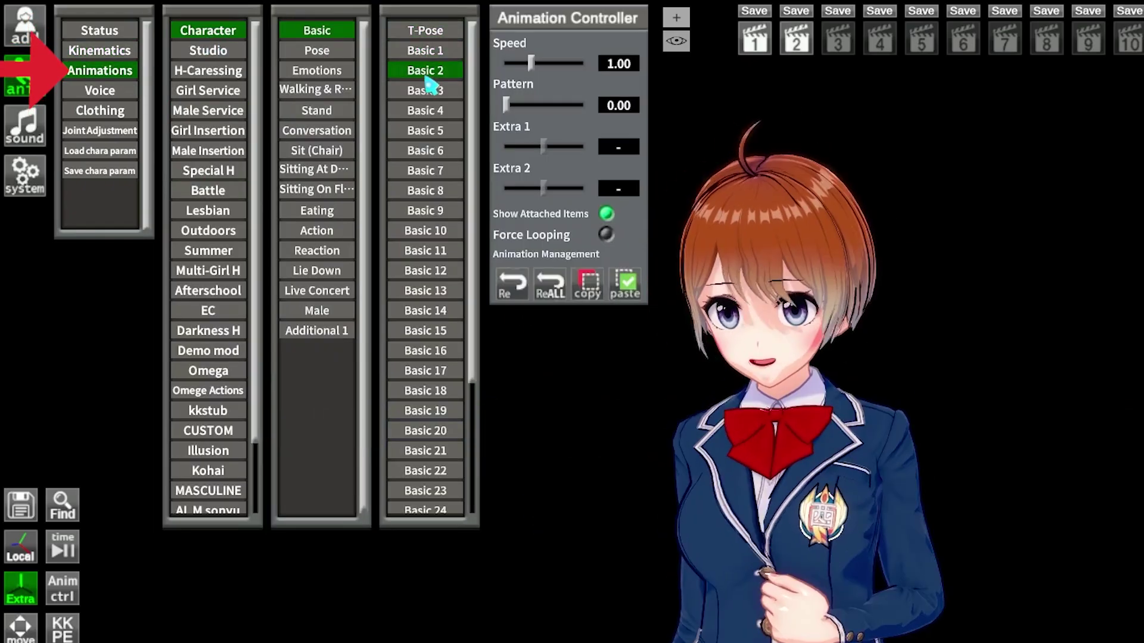
left_click(425, 91)
left_click(425, 130)
left_click(316, 89)
left_click(426, 31)
- Apply the Pose 2 animation from the character's Pose group
right_click_drag(758, 298, 793, 357)
left_click(316, 51)
left_click(425, 51)
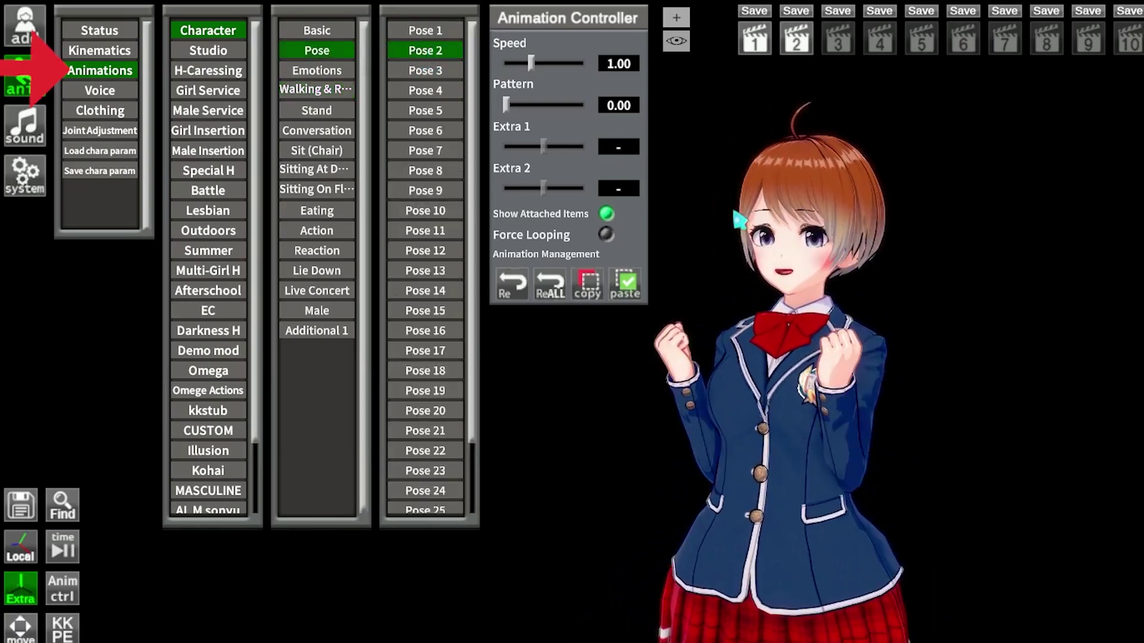
- Look through the personality types available for character voice lines
left_click(116, 93)
left_click_drag(255, 56, 255, 102)
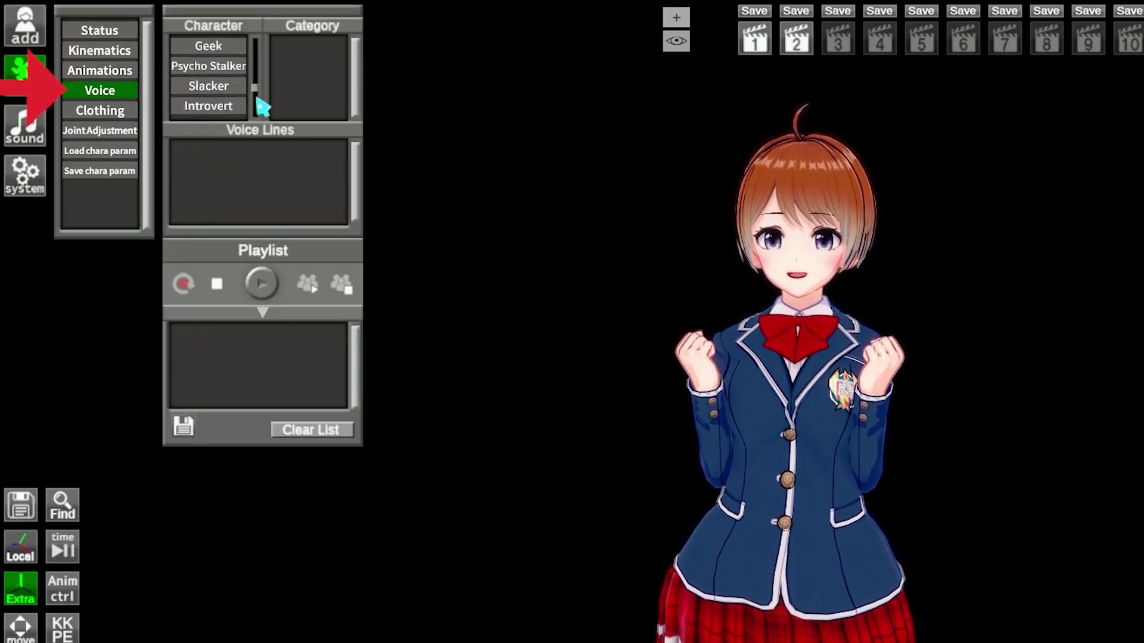
scroll(207, 118, "up", 3)
- Switch the character's costume to the first Western-Style Uniform in the Base outfit folder
left_click(120, 111)
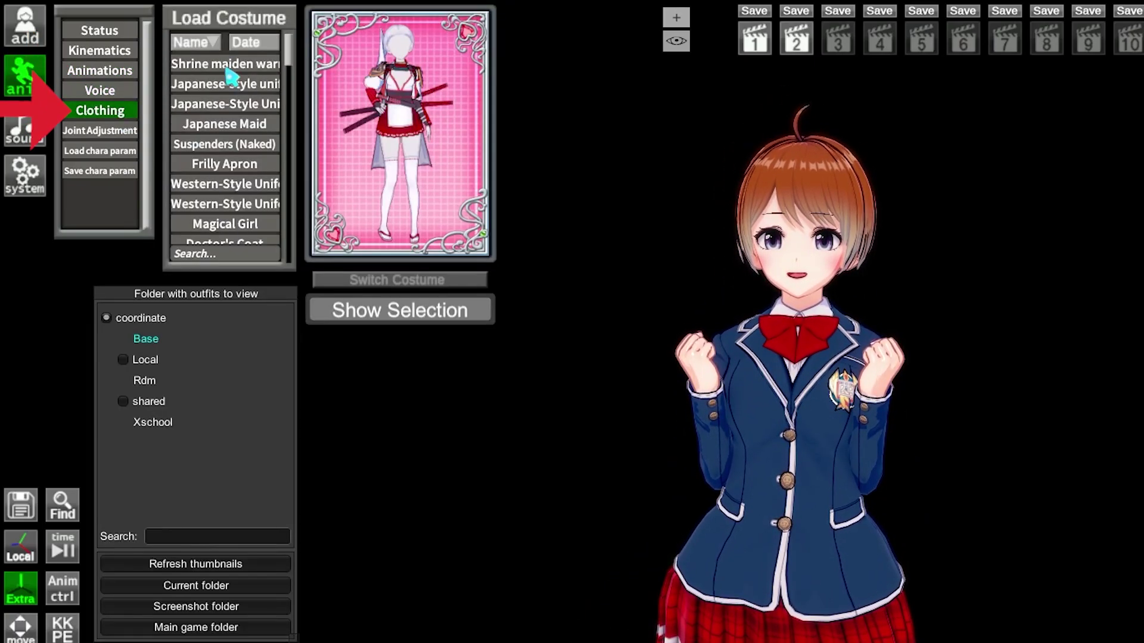
left_click(225, 63)
left_click(266, 184)
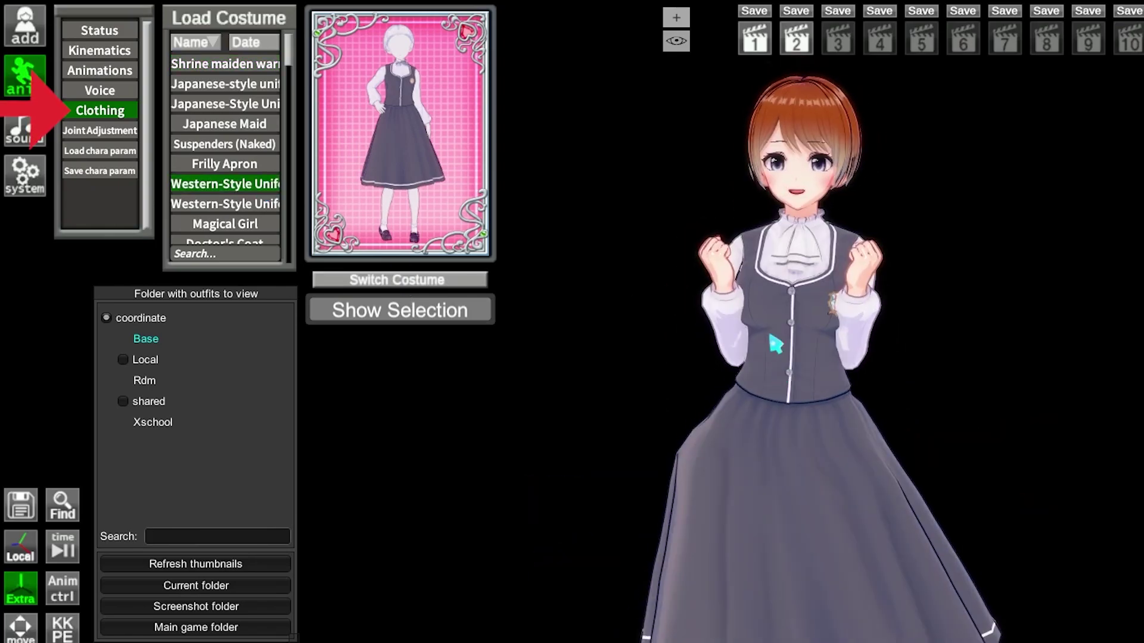
- Toggle the character's joint adjustment options one after another
left_click(100, 131)
left_click(262, 43)
left_click_drag(382, 155, 417, 161)
left_click(262, 43)
left_click(262, 59)
left_click(262, 76)
left_click(263, 93)
left_click(262, 110)
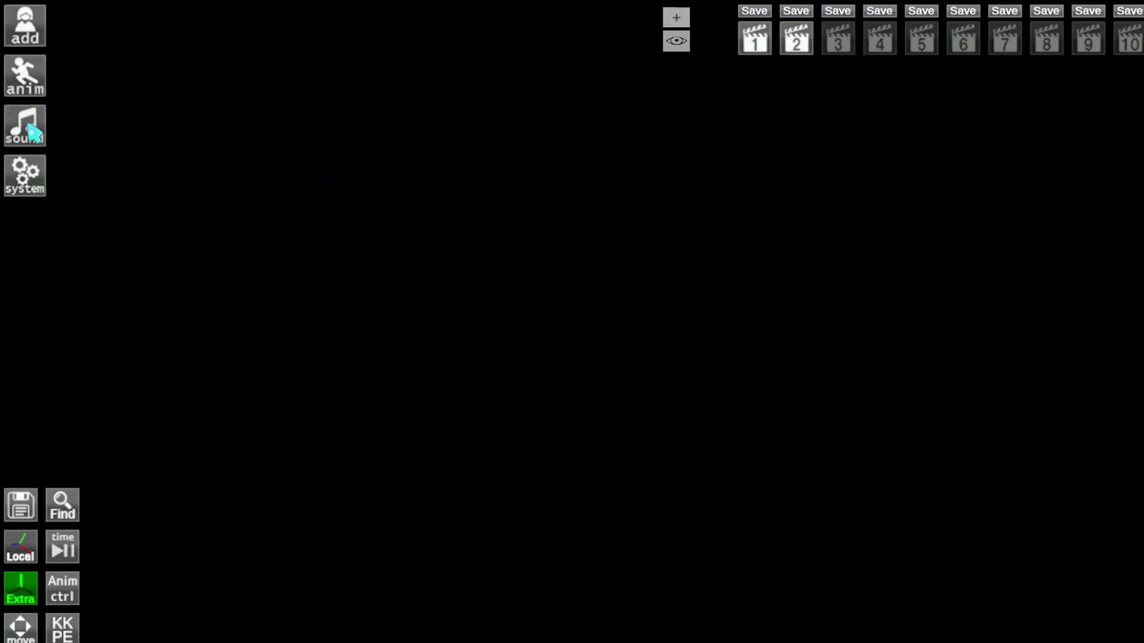
- Look through the sound options and the list of game BGM tracks
left_click(25, 125)
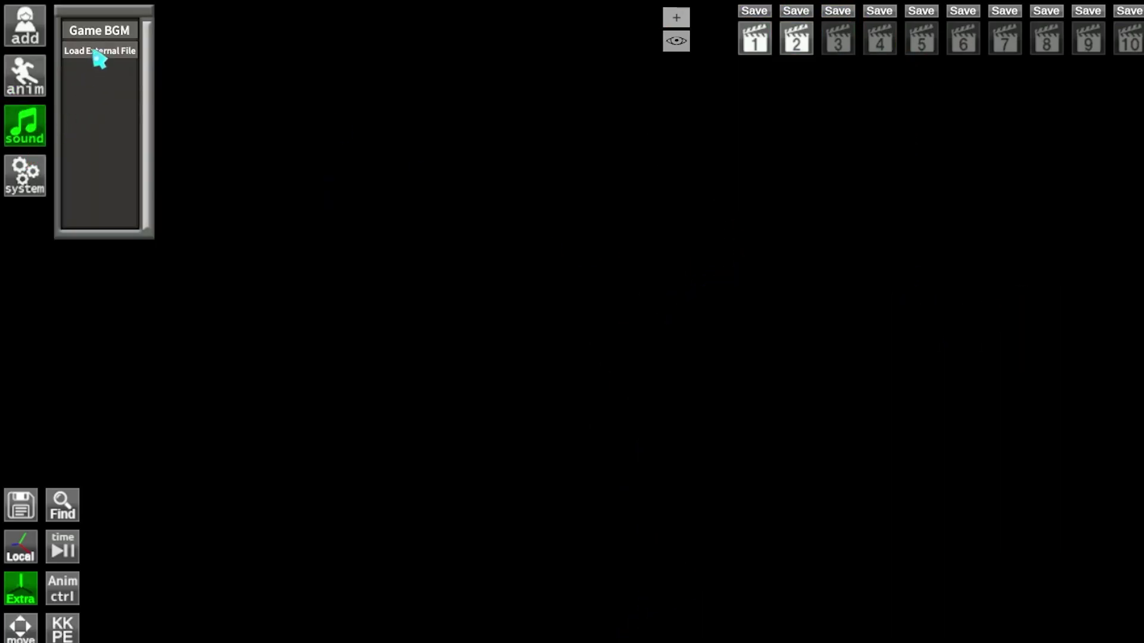
left_click(107, 60)
left_click(106, 31)
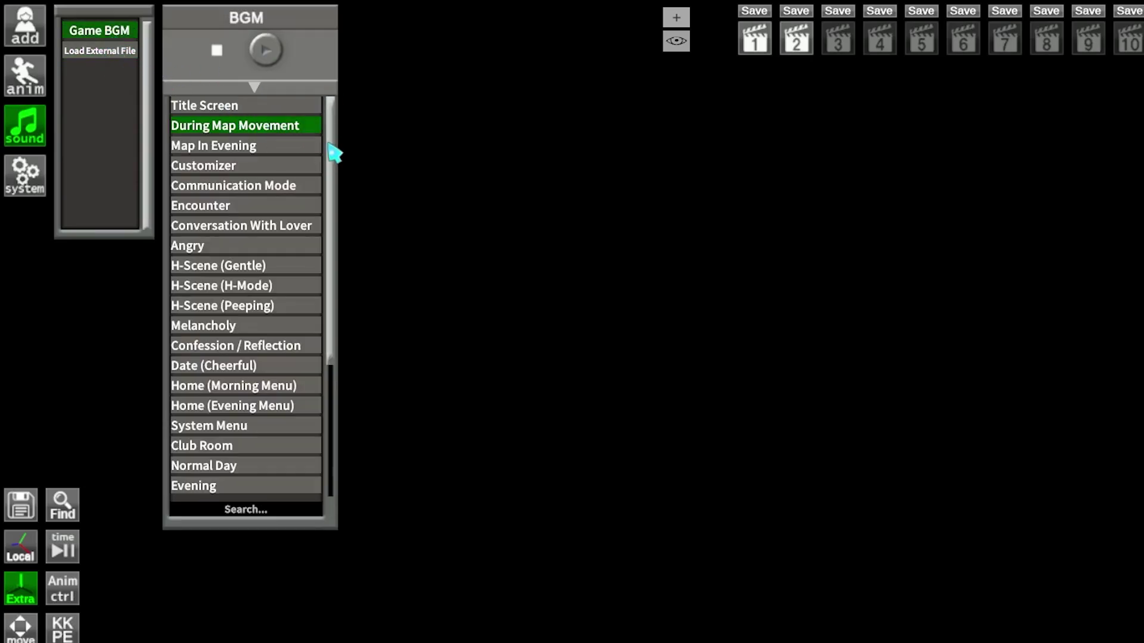
left_click_drag(329, 144, 330, 249)
left_click_drag(330, 249, 326, 141)
left_click(105, 29)
left_click(23, 126)
- Look over the system configuration, character lighting and scene effects settings
left_click(27, 166)
left_click(99, 31)
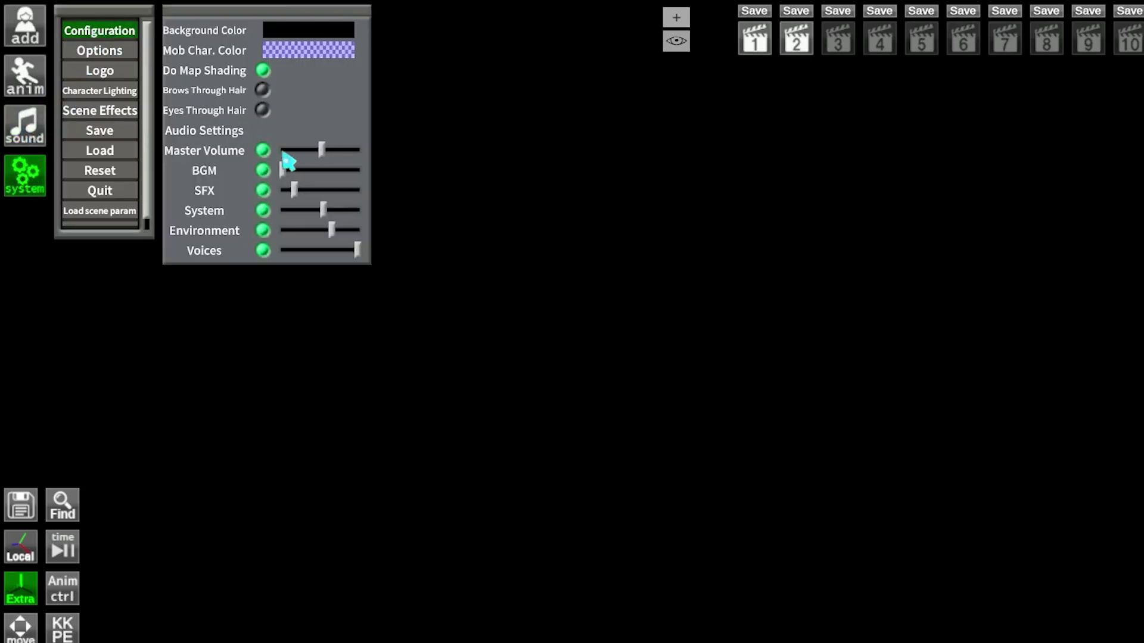
left_click(95, 92)
left_click(110, 112)
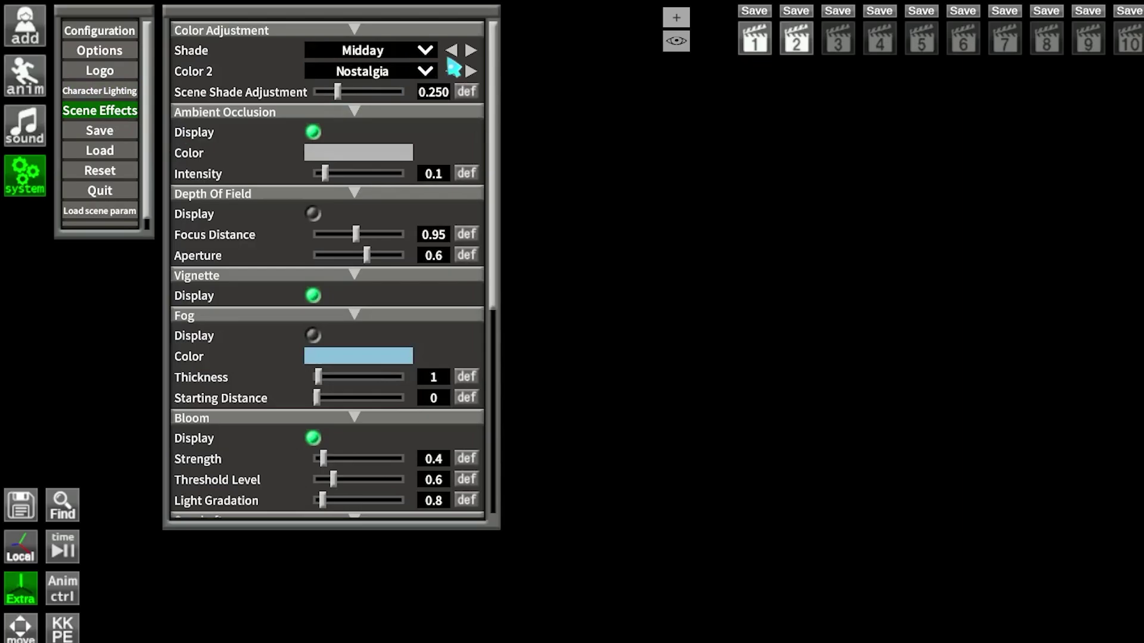
left_click_drag(496, 90, 422, 53)
- Look over the saved scenes in the system's scene loader, close it and check the remaining system entries
left_click(102, 152)
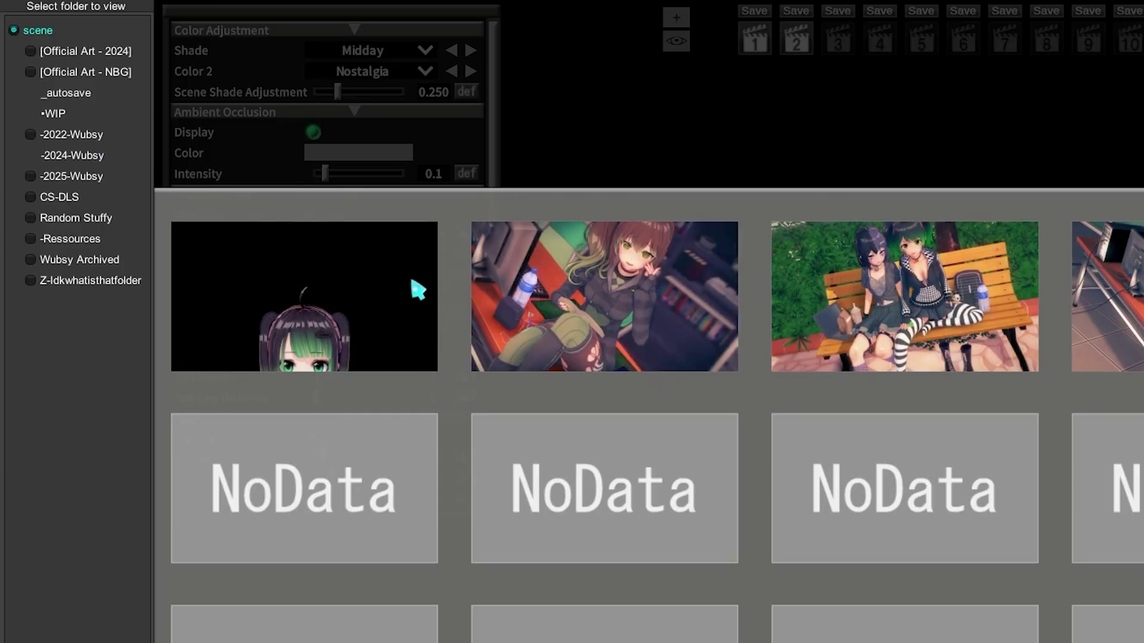
left_click(1027, 149)
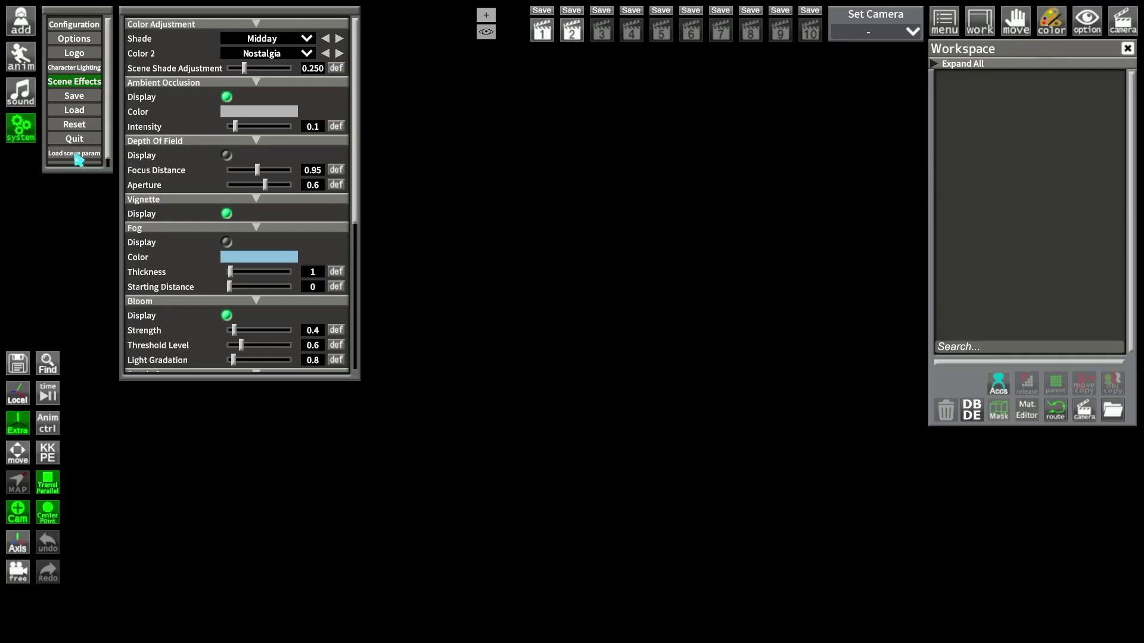
scroll(78, 159, "down", 1)
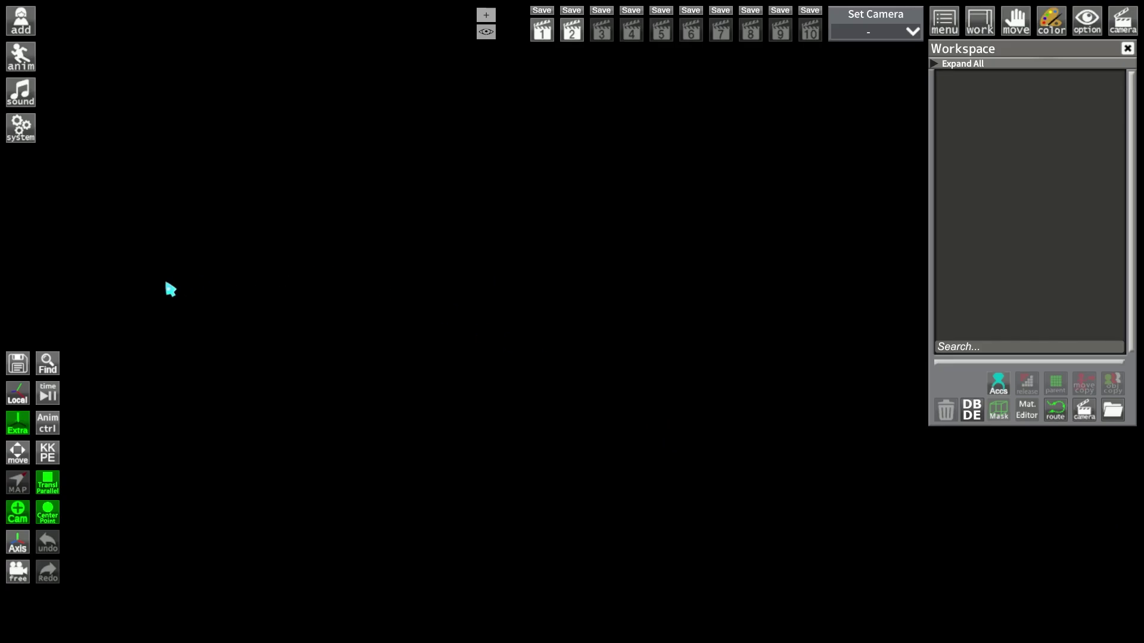
- Look over the saved scenes in the quick scene browser and close it
left_click(14, 367)
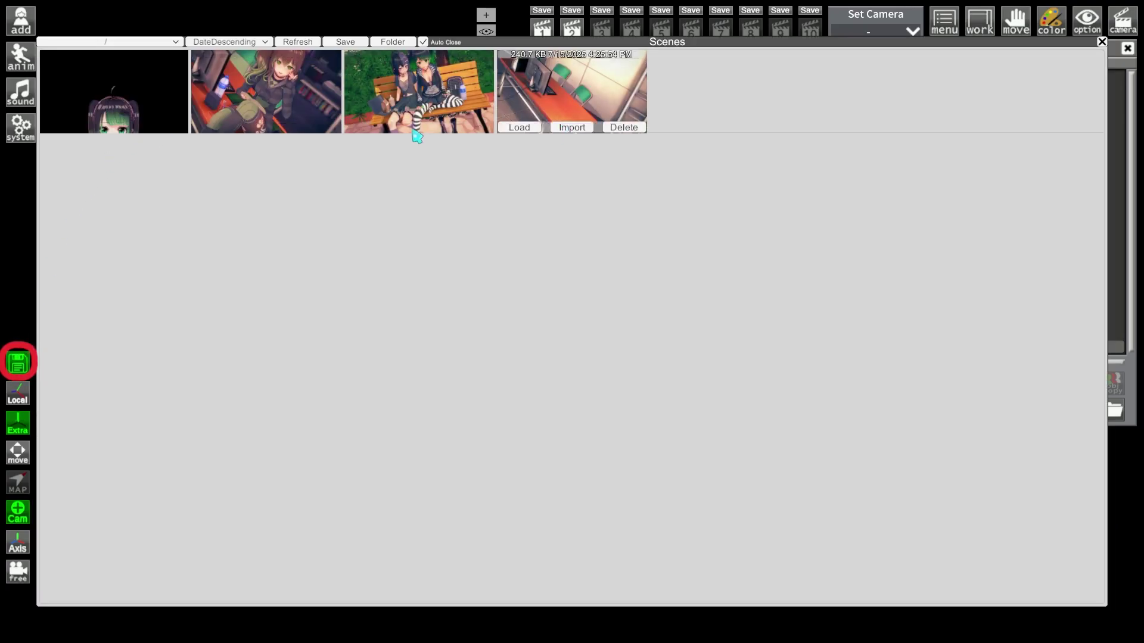
left_click(19, 364)
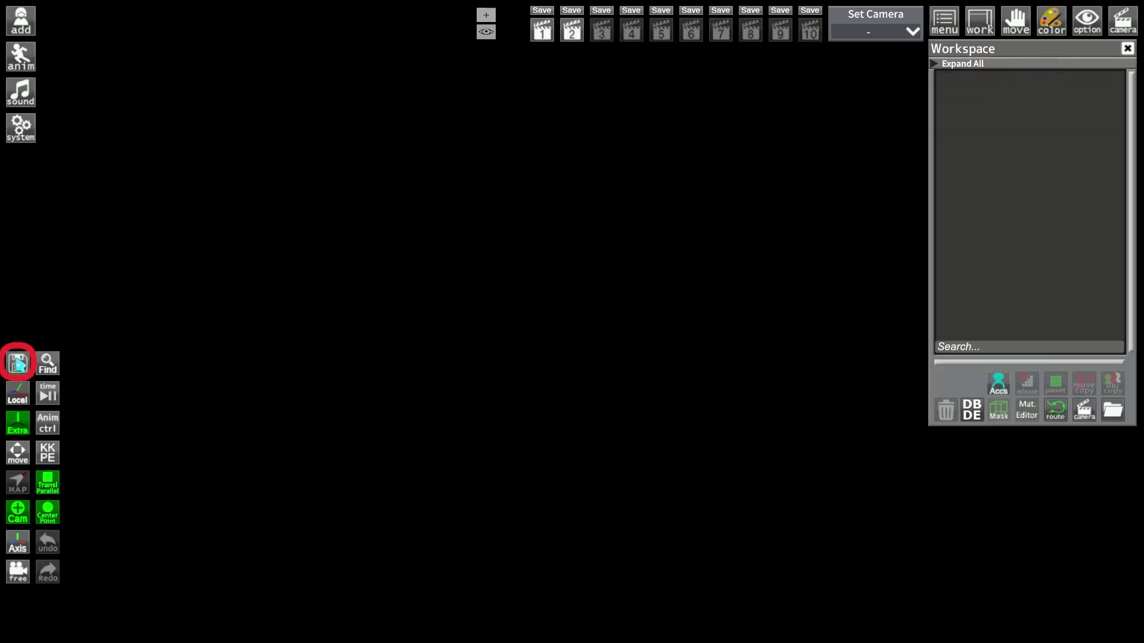
- Search the item finder for "water bottle" and add the Plastic Water Bottle to the scene
left_click(50, 360)
type("water bottle")
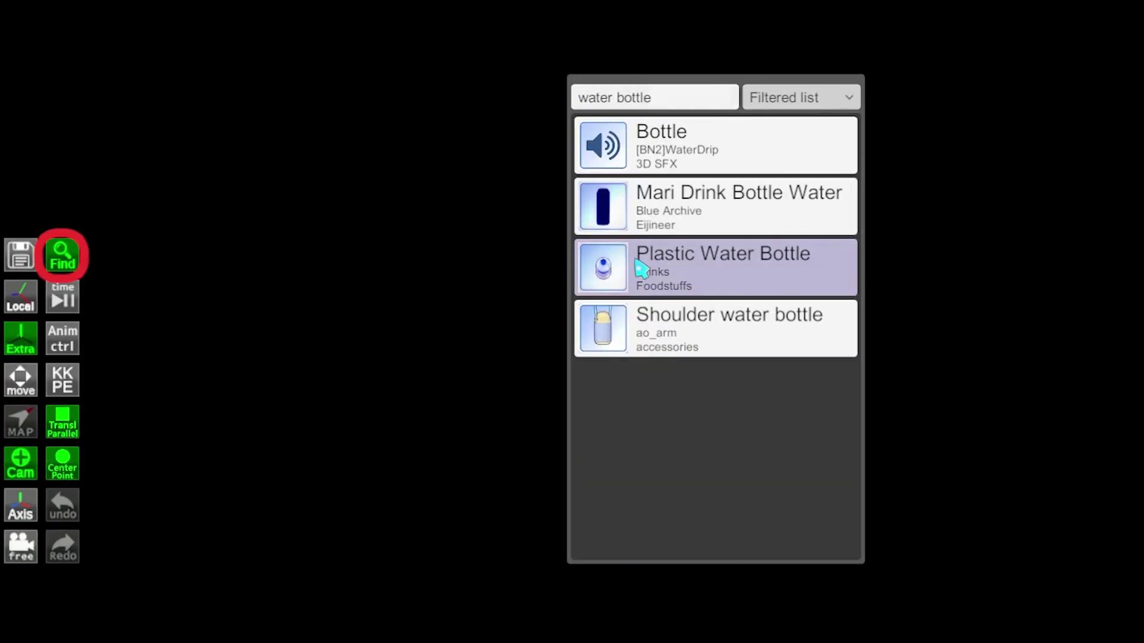
left_click(459, 370)
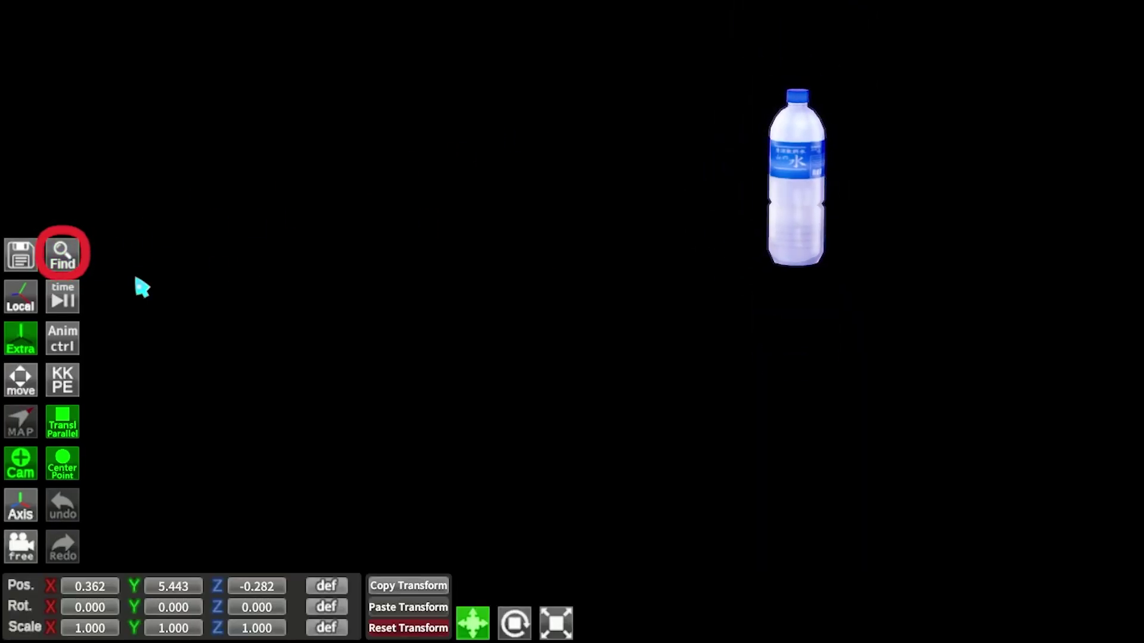
- Try the Local, time, Extra and Anim ctrl quick tools, nudging the bottle with the extra gizmo before turning that gizmo off
left_click(24, 297)
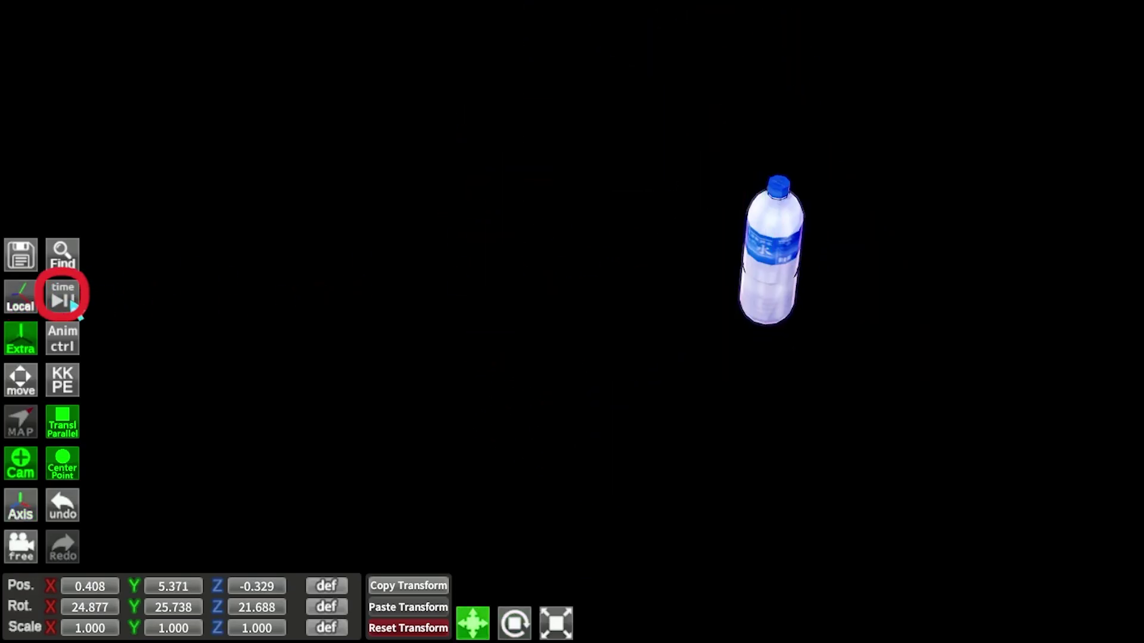
left_click(73, 304)
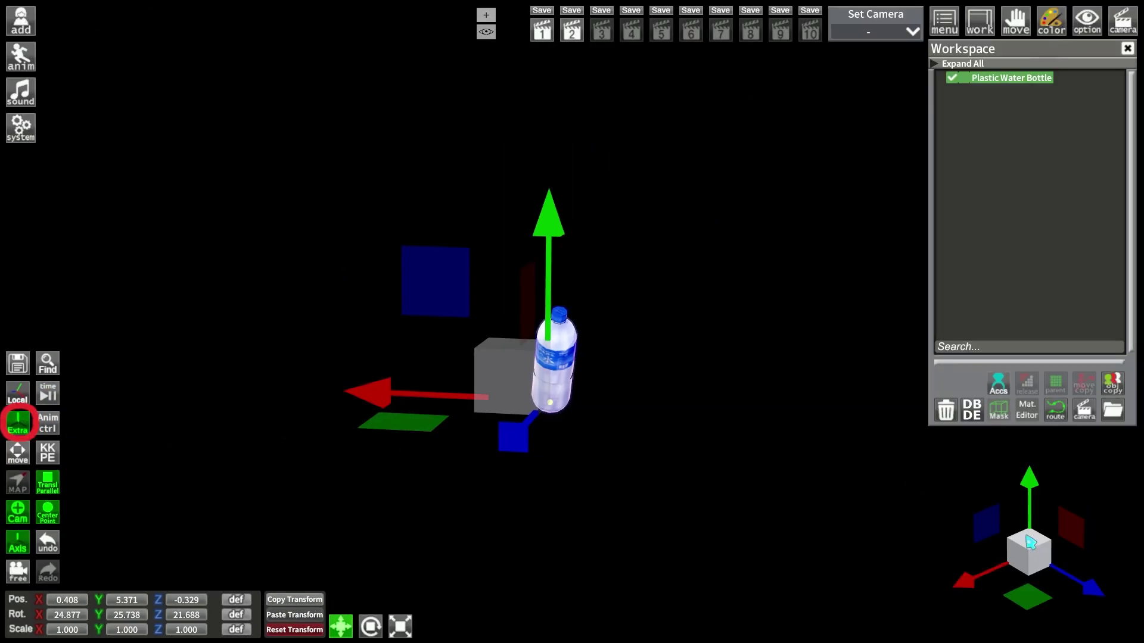
left_click_drag(1027, 536, 1025, 543)
left_click(46, 424)
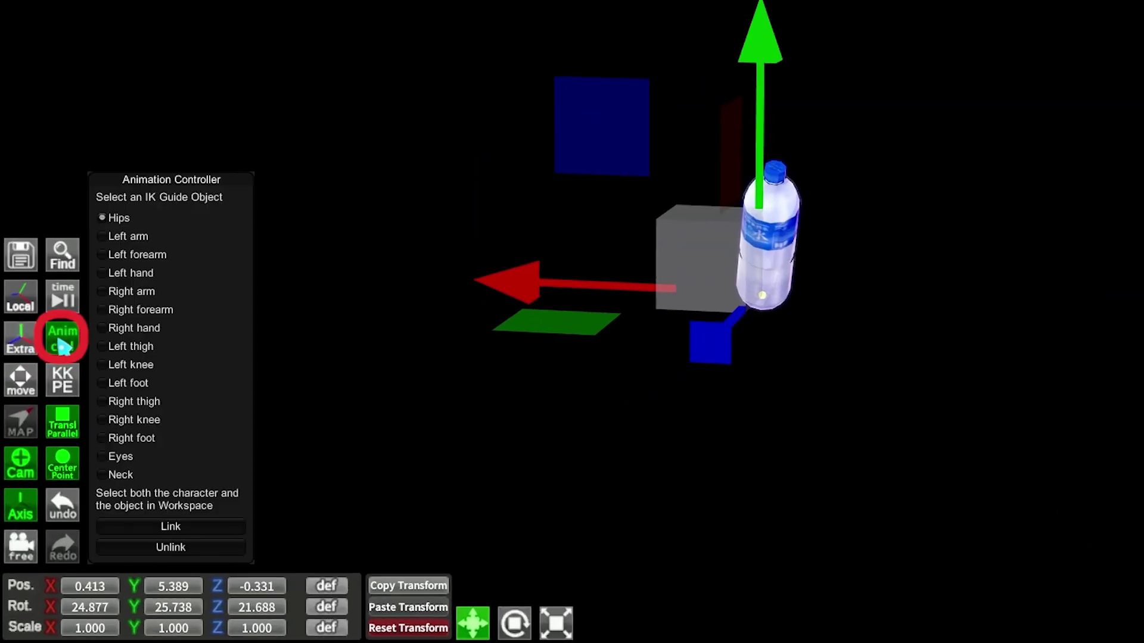
left_click(67, 340)
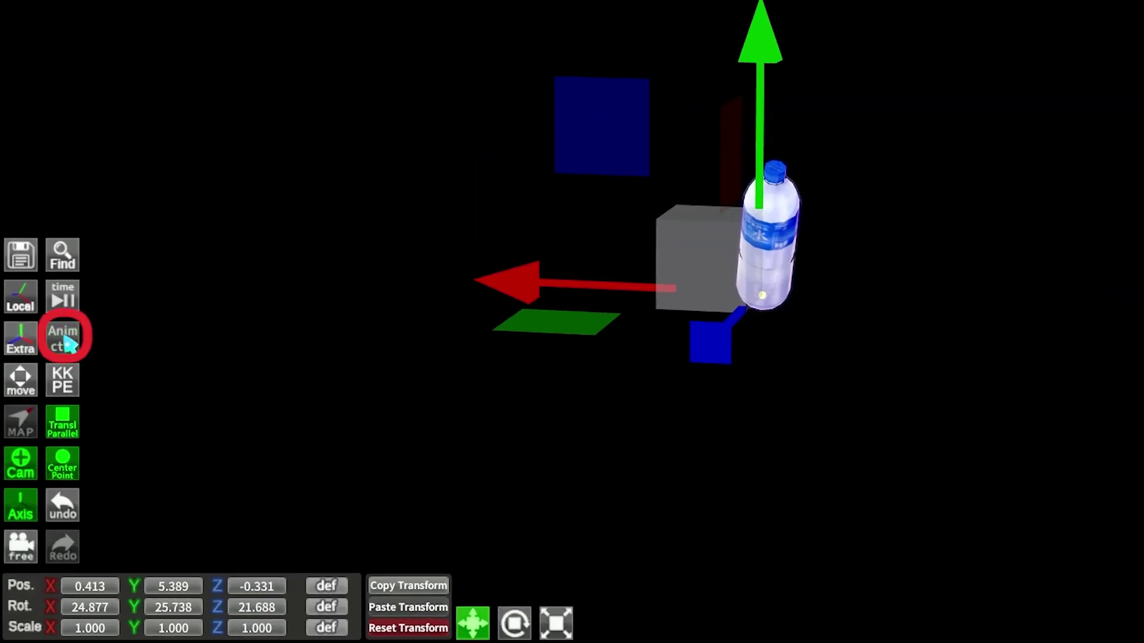
- Use the Move Controller to shift the bottle in XZ and raise it to a Y position of about 5.514
left_click(25, 376)
mouse_move(66, 186)
left_mouse_down()
mouse_move(53, 164)
mouse_move(67, 189)
left_mouse_up()
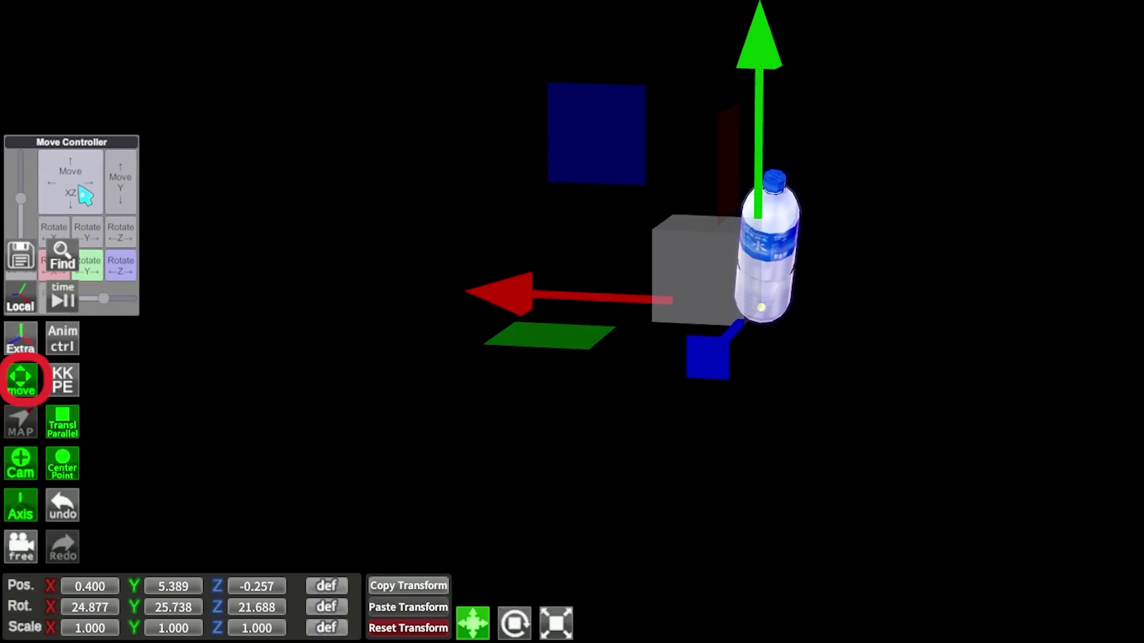
left_click_drag(74, 141, 84, 54)
mouse_move(130, 95)
left_mouse_down()
mouse_move(131, 60)
mouse_move(130, 85)
left_mouse_up()
left_click(25, 379)
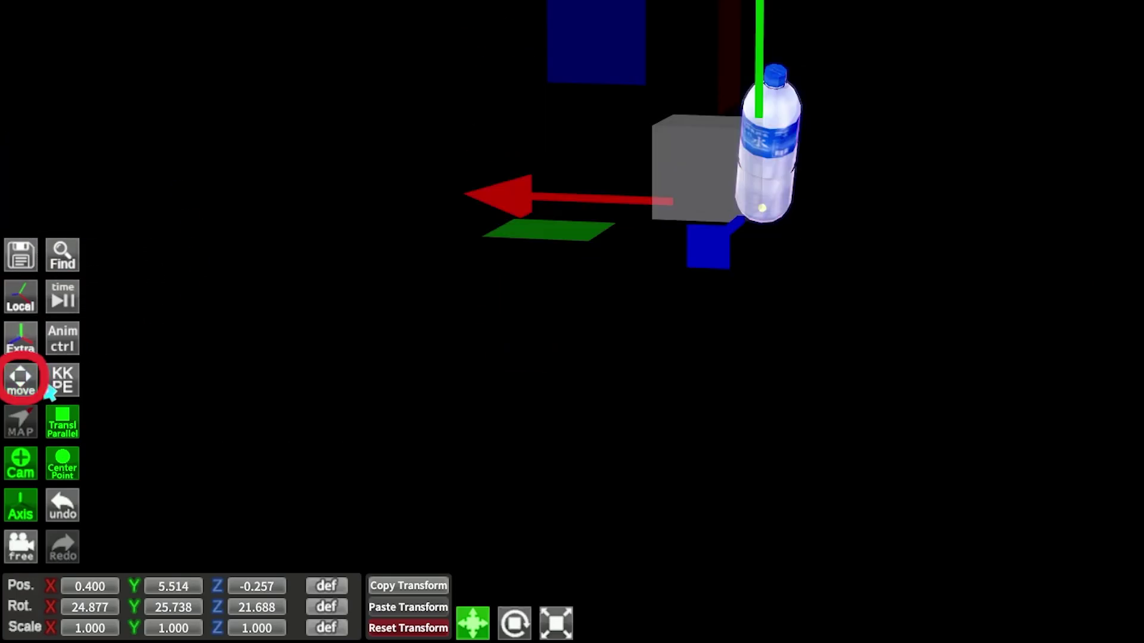
- Enable KKPE's advanced mode for the water bottle and close the pose editor
left_click(52, 386)
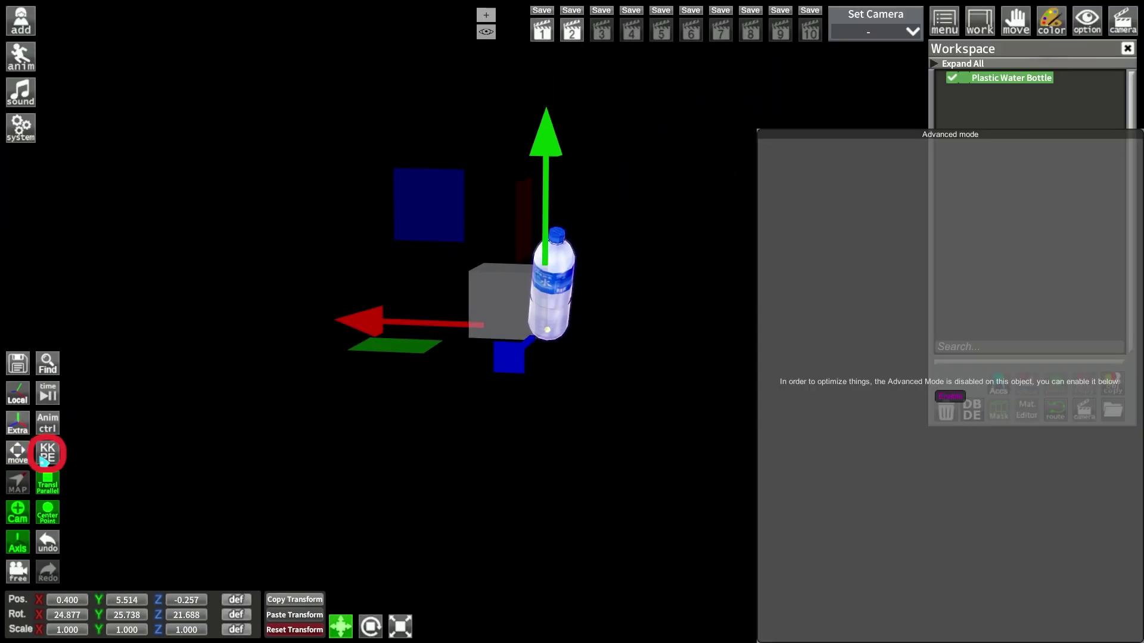
left_click(45, 461)
left_click(950, 397)
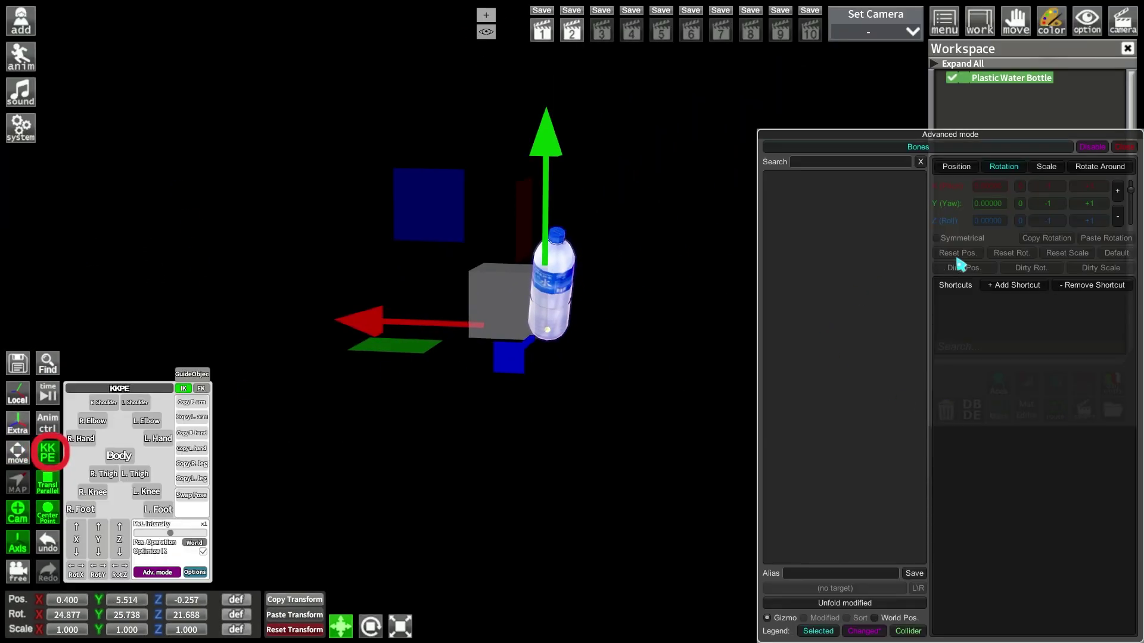
left_click(48, 453)
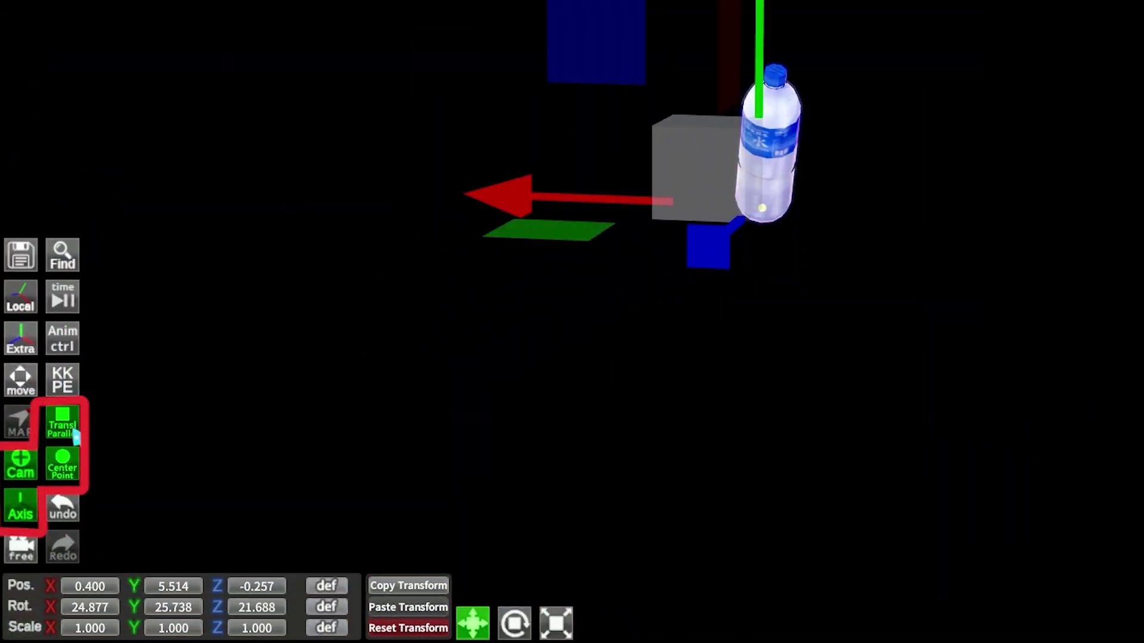
- Adjust the size of the bottle's axis gizmo and toggle the center point display off and back on
left_click(18, 513)
left_click_drag(89, 506, 107, 506)
left_click_drag(108, 507, 131, 507)
left_click(68, 460)
left_click(67, 460)
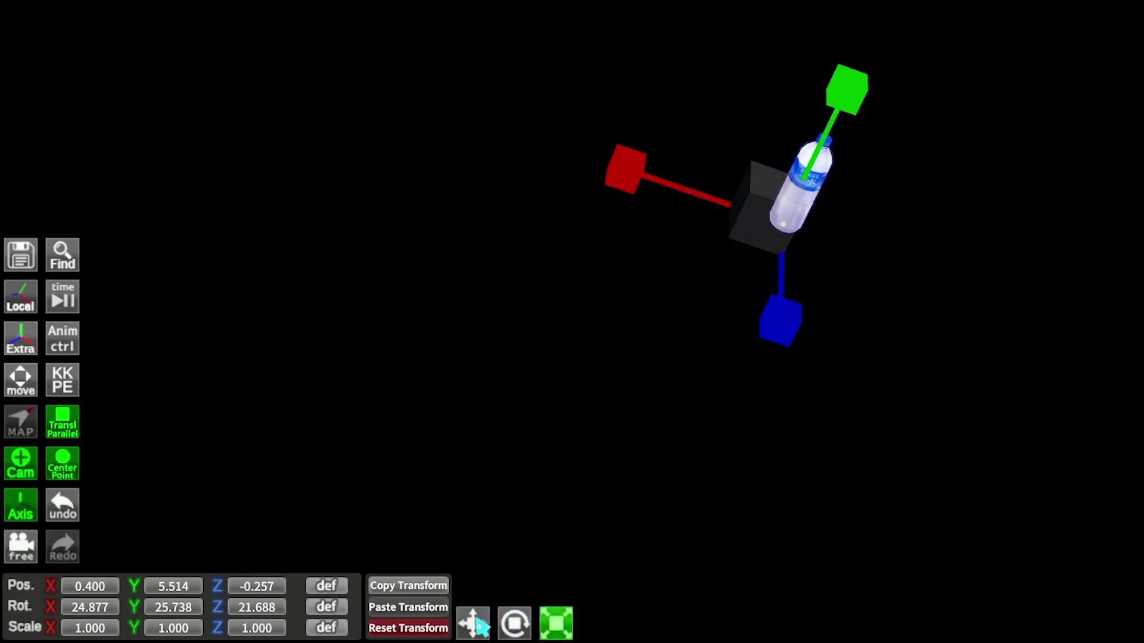
- Move the bottle with the gizmo, try the rotate and scale modes, and reset its scale and position to default
left_click(477, 626)
left_click_drag(800, 264, 546, 330)
left_click(515, 624)
left_click(555, 623)
left_click(327, 627)
left_click(326, 585)
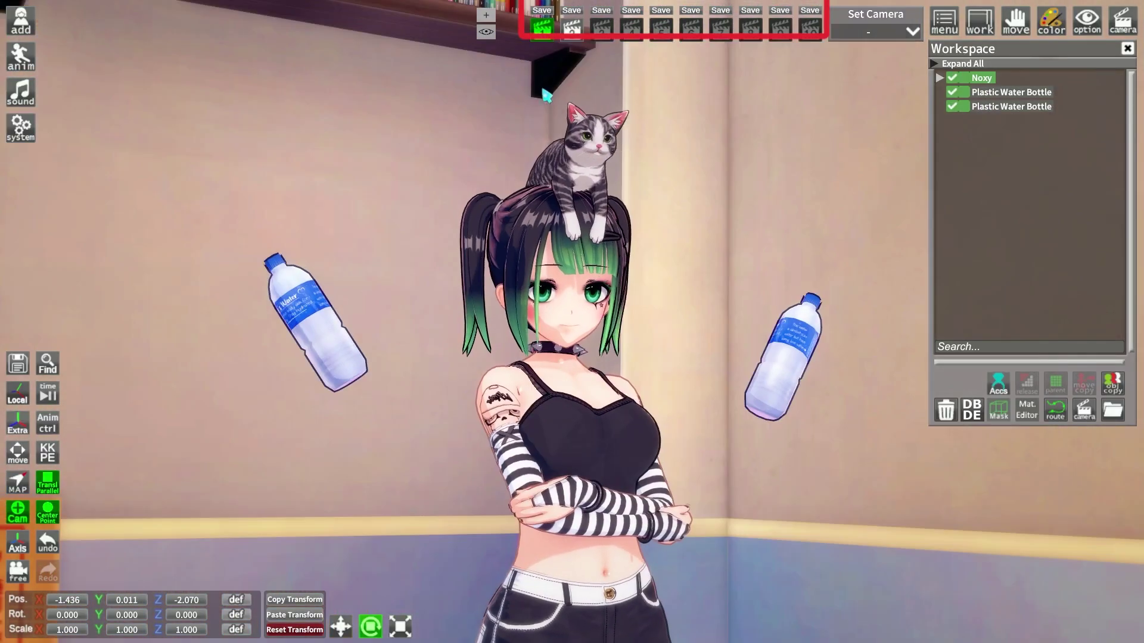
- Recall camera views 1 and 2, orbit to a new angle, and save it in camera slot 3
left_click_drag(542, 90, 625, 310)
left_click(542, 28)
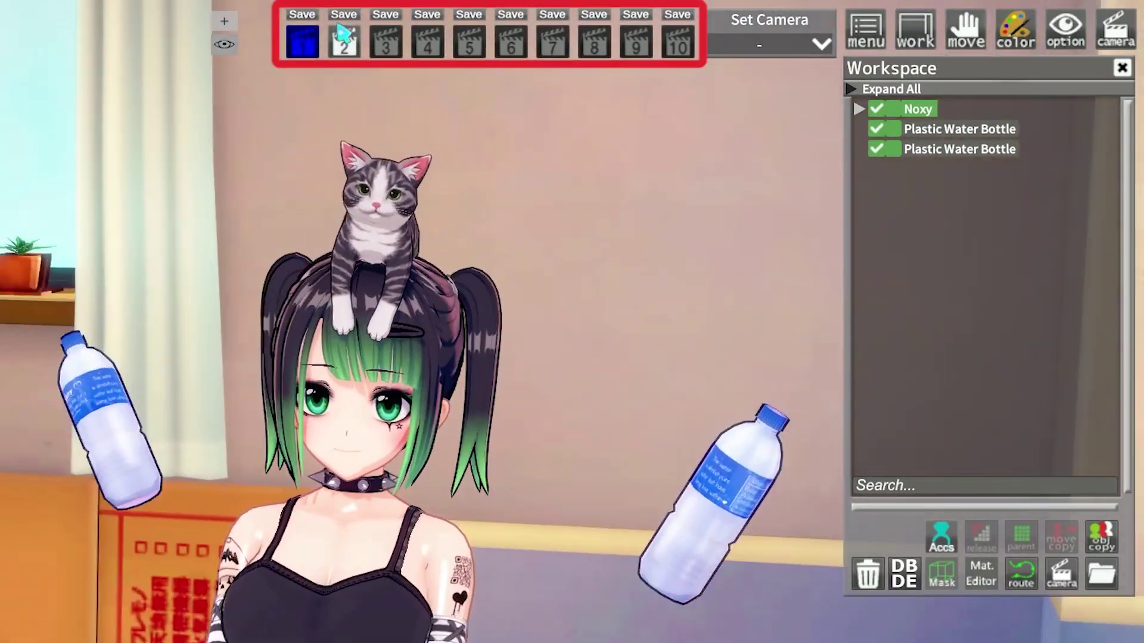
left_click(344, 41)
left_click_drag(370, 131, 386, 158)
left_click(386, 14)
left_click(386, 42)
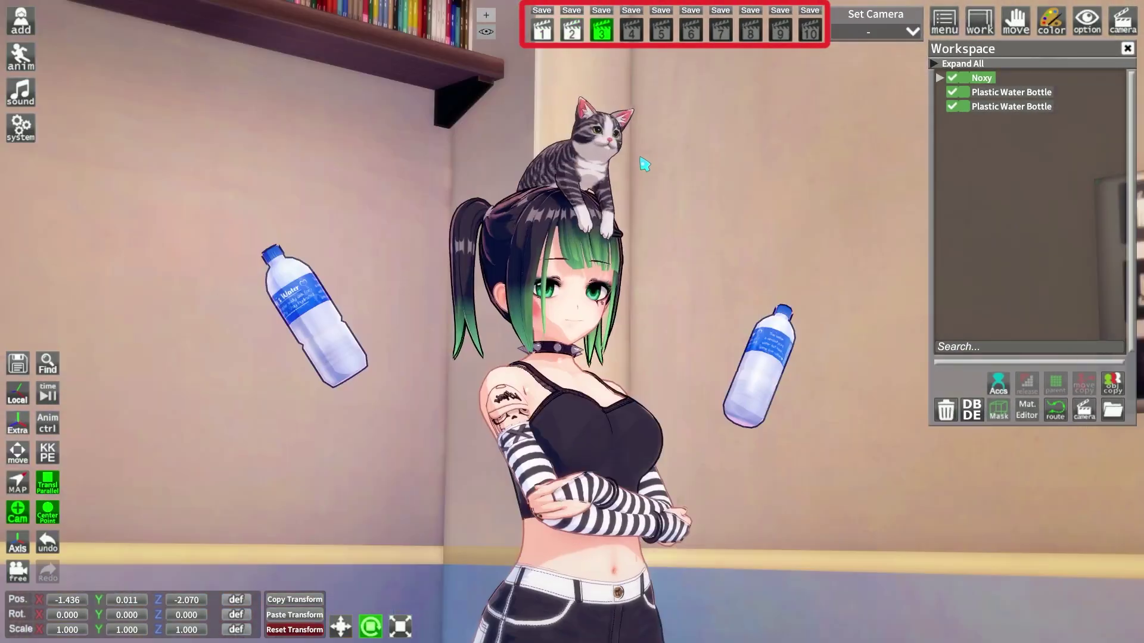
- Switch repeatedly between saved camera views 1, 2 and 3 to compare the angles on the character
key("2")
key("1")
key("3")
key("2")
key("3")
left_click(572, 36)
left_click(545, 33)
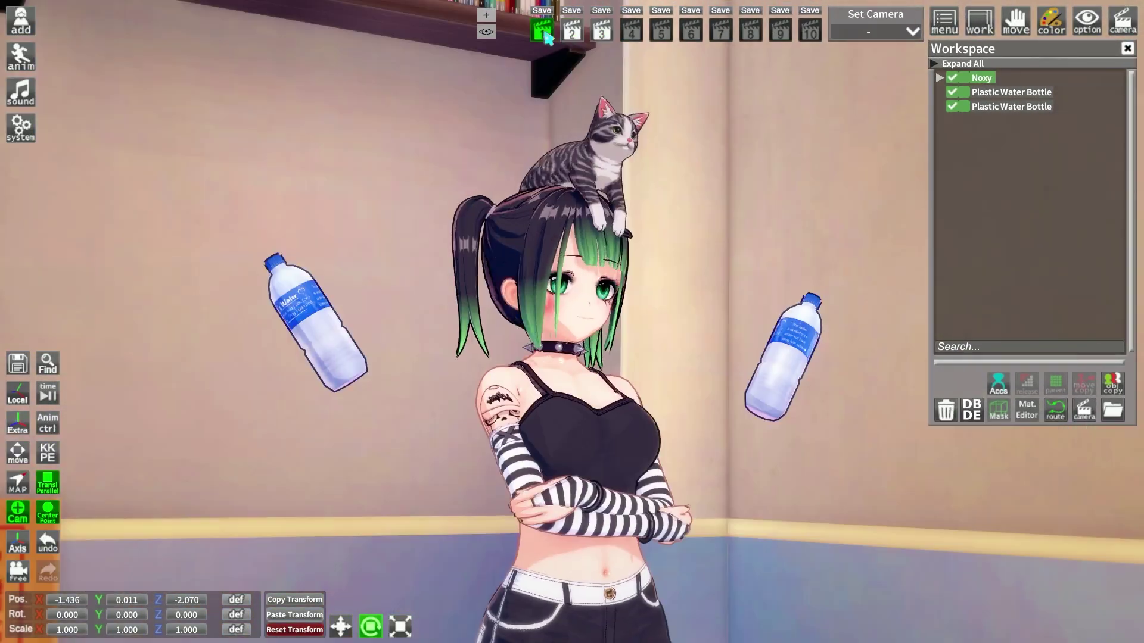
left_click(572, 34)
left_click(600, 33)
- Try the camera controls by lowering the FOV to 14 and rotating the view, reset the camera, and recall camera view 1
left_click(486, 33)
left_click_drag(580, 106, 584, 108)
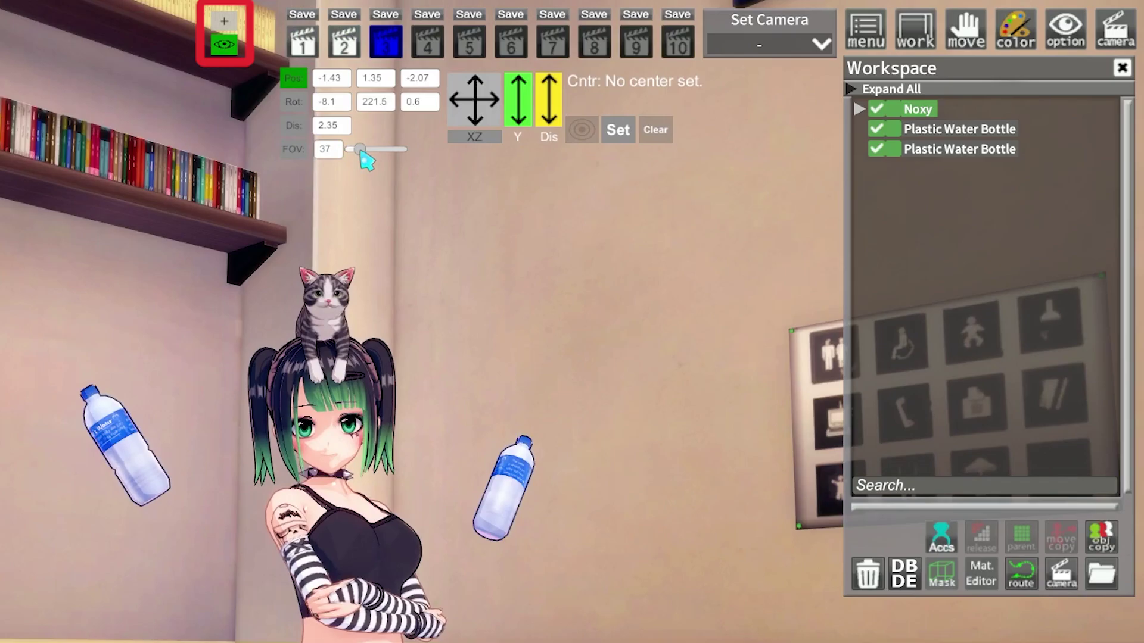
left_click_drag(360, 151, 353, 150)
left_click_drag(513, 101, 547, 169)
left_click(294, 102)
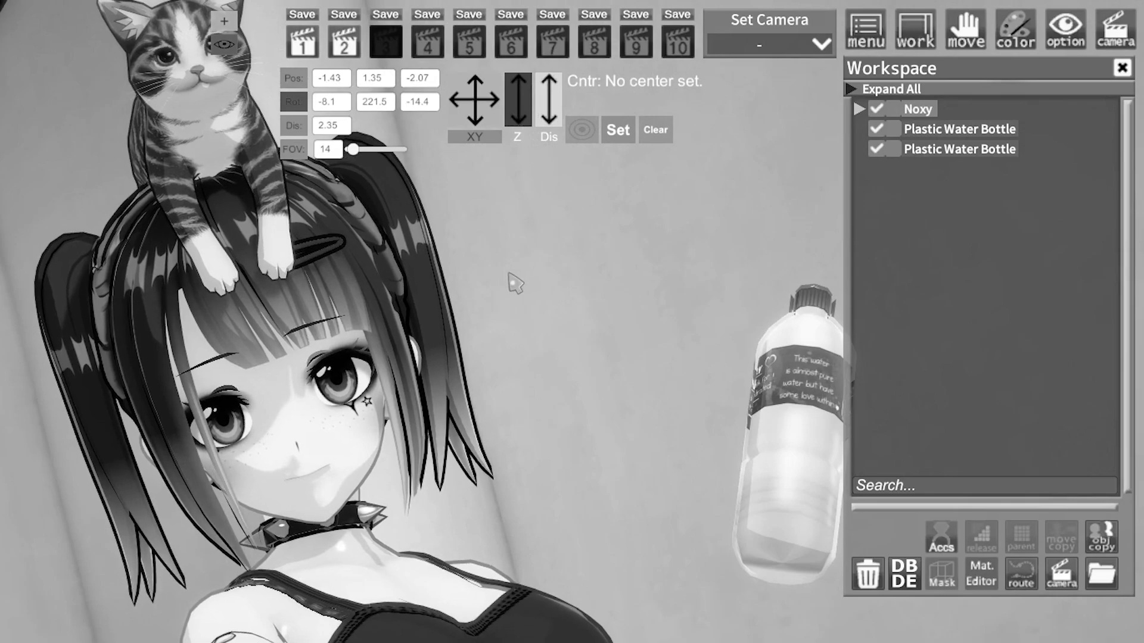
key("r")
right_click_drag(507, 278, 545, 250)
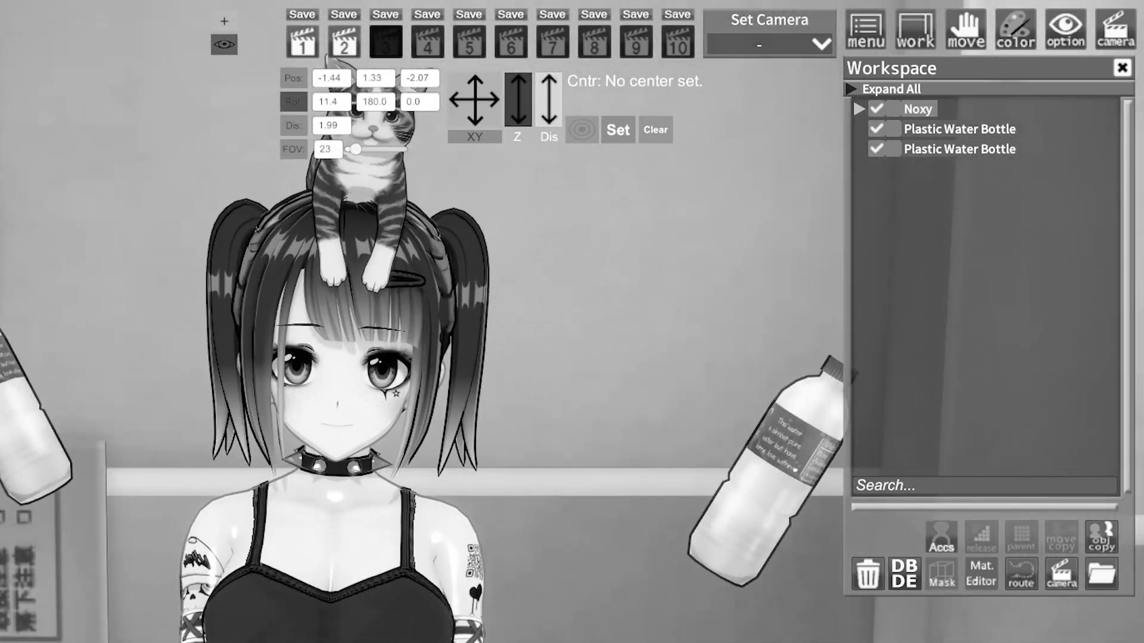
key("1")
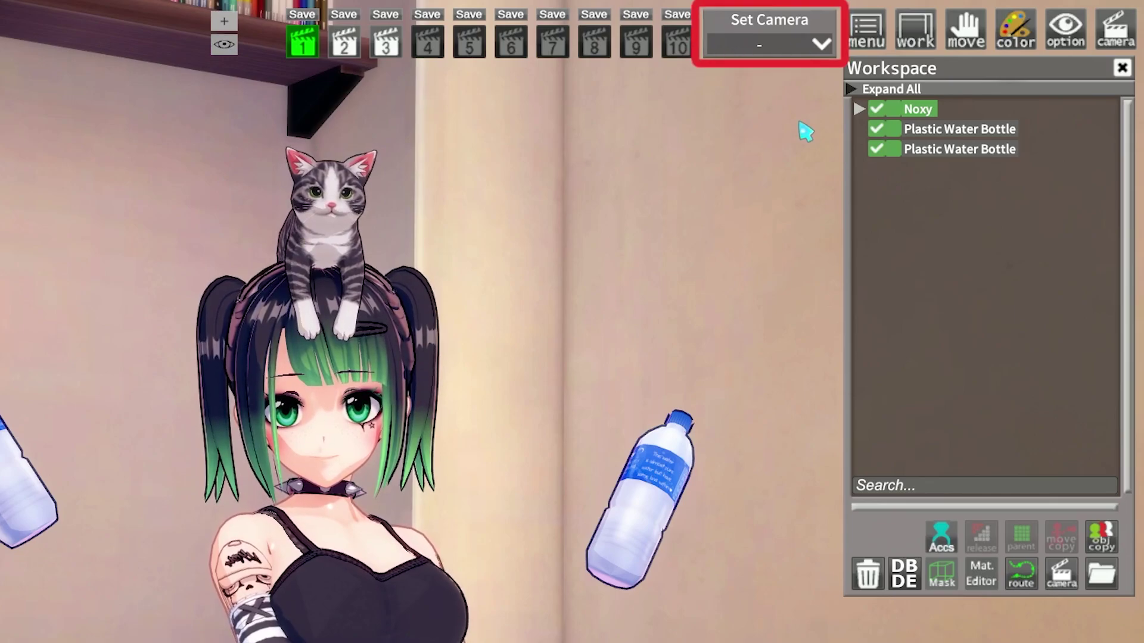
- Hide and restore the workspace, the camera controls and the whole interface
left_click(905, 40)
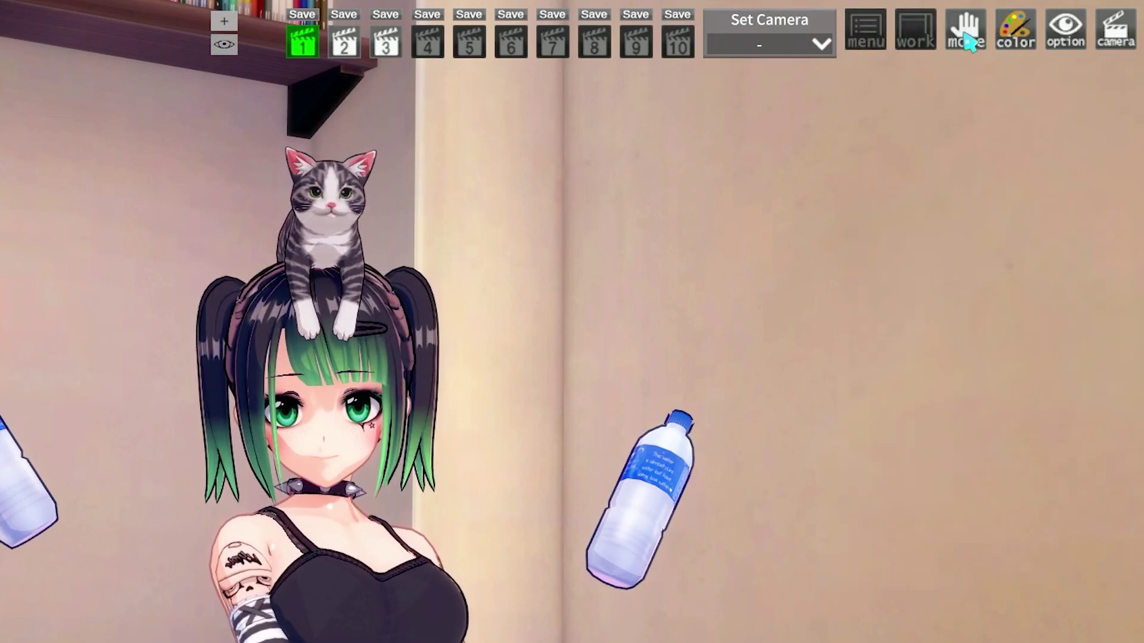
left_click(1116, 36)
left_click(1116, 35)
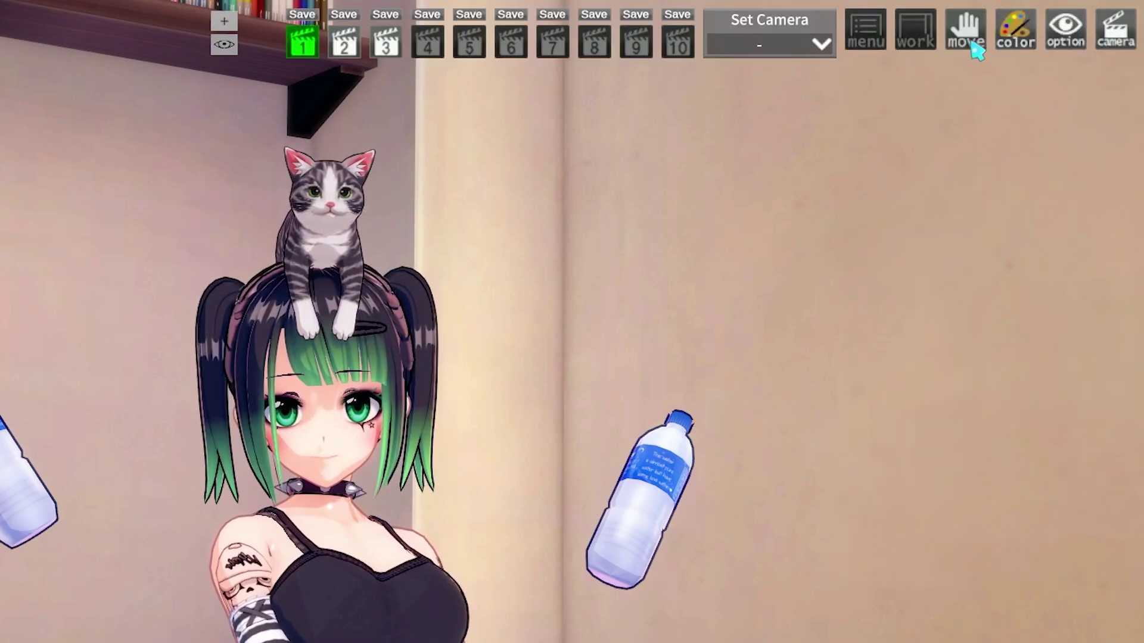
left_click(916, 42)
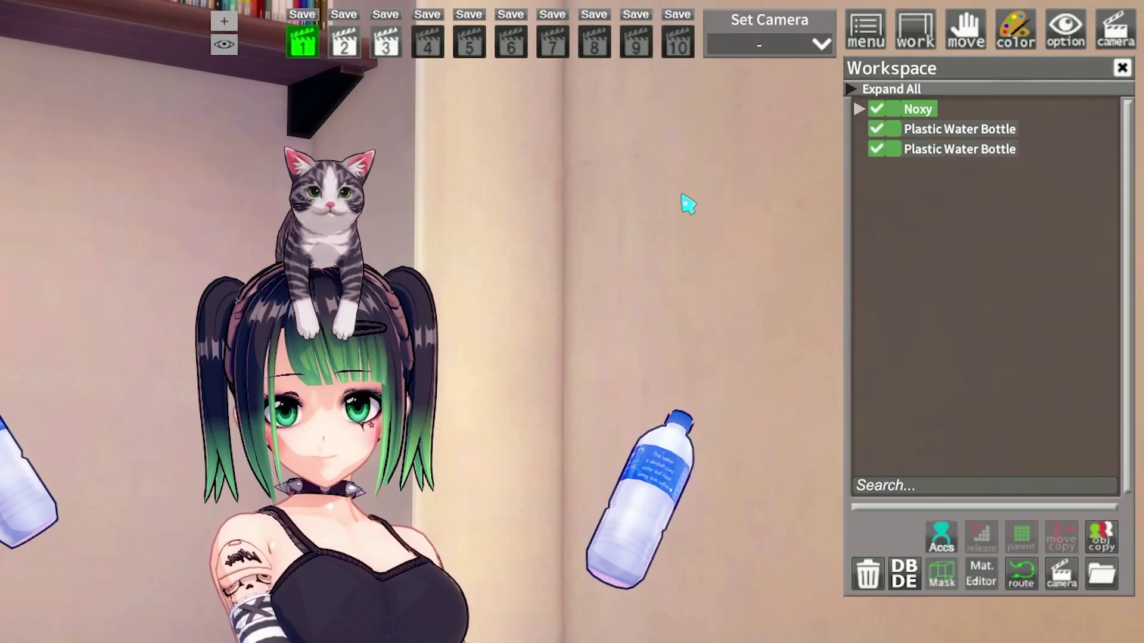
key("space")
key("space")
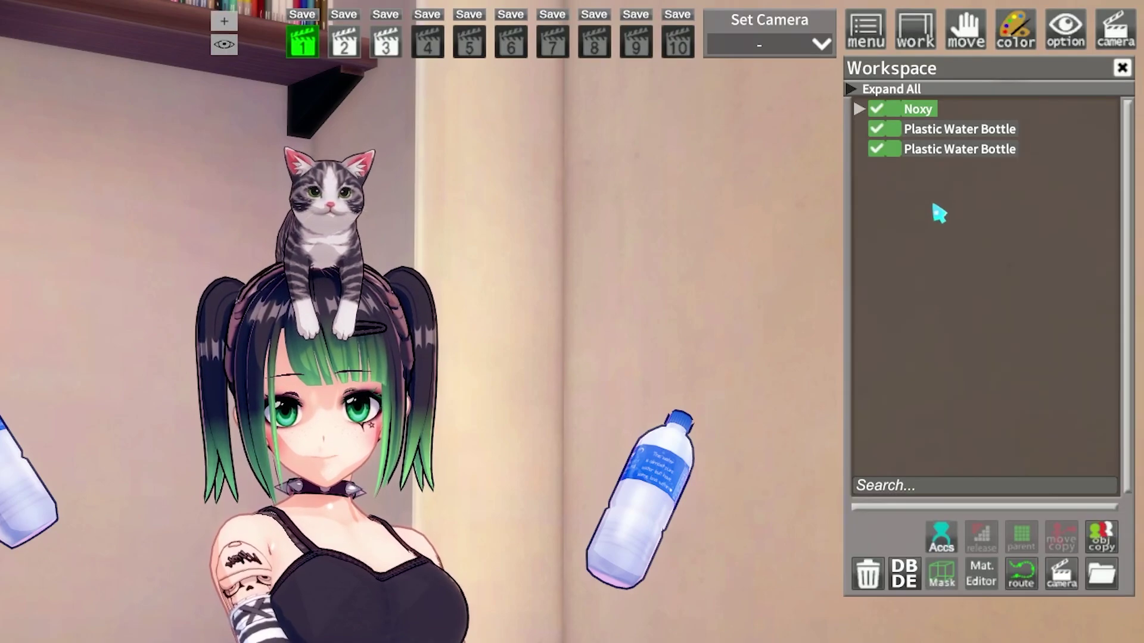
- Select each water bottle in the workspace and nudge it slightly, reselect the character, and briefly hide the interface
left_click(959, 149)
left_click_drag(607, 536, 610, 518)
left_click(959, 129)
left_click_drag(38, 493, 44, 504)
left_click(919, 109)
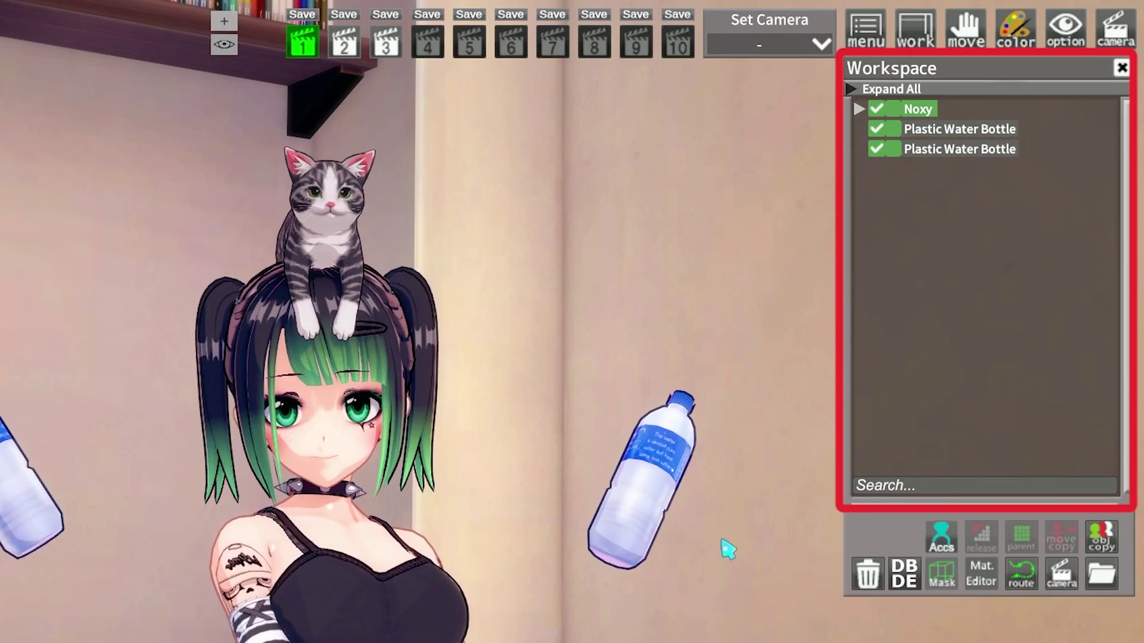
key("space")
key("space")
- Add a folder to the workspace and parent the character and both water bottles under it
left_click(1101, 574)
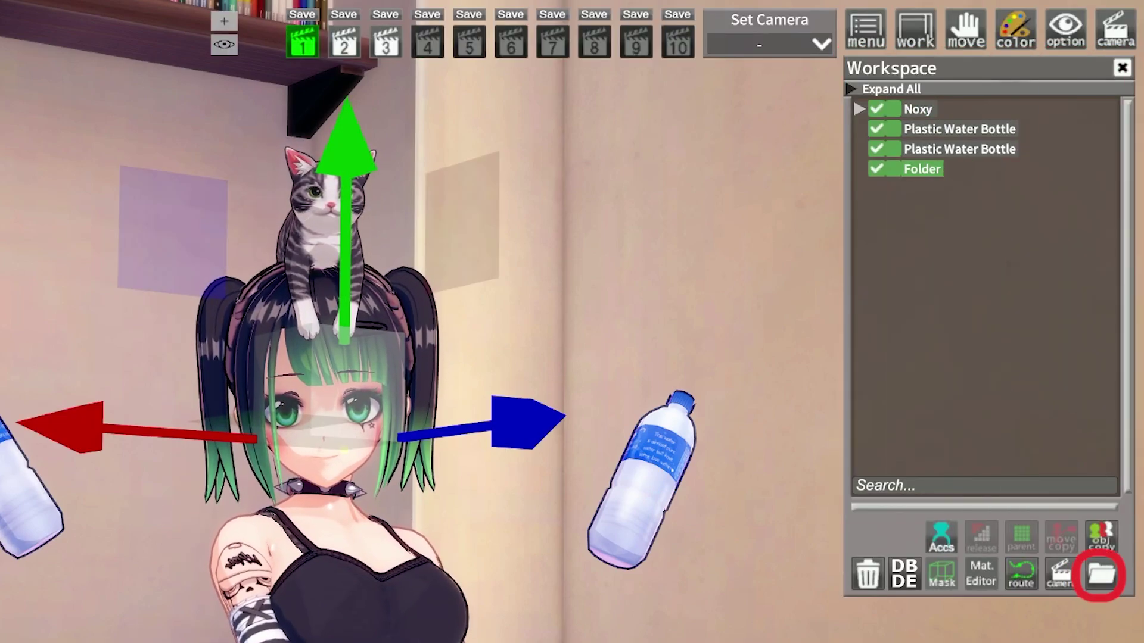
left_click(911, 109)
left_click(921, 151, "shift")
left_click_drag(922, 152, 932, 169)
left_click(917, 112)
left_click(858, 109)
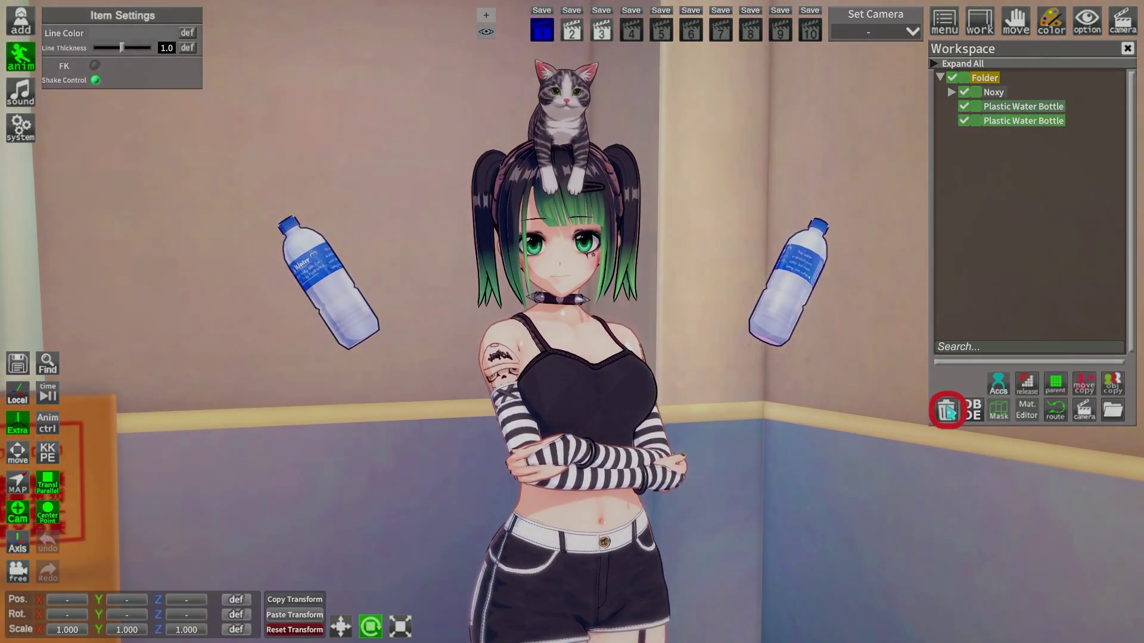
- Delete both water bottles from the folder and select the character
left_click(946, 410)
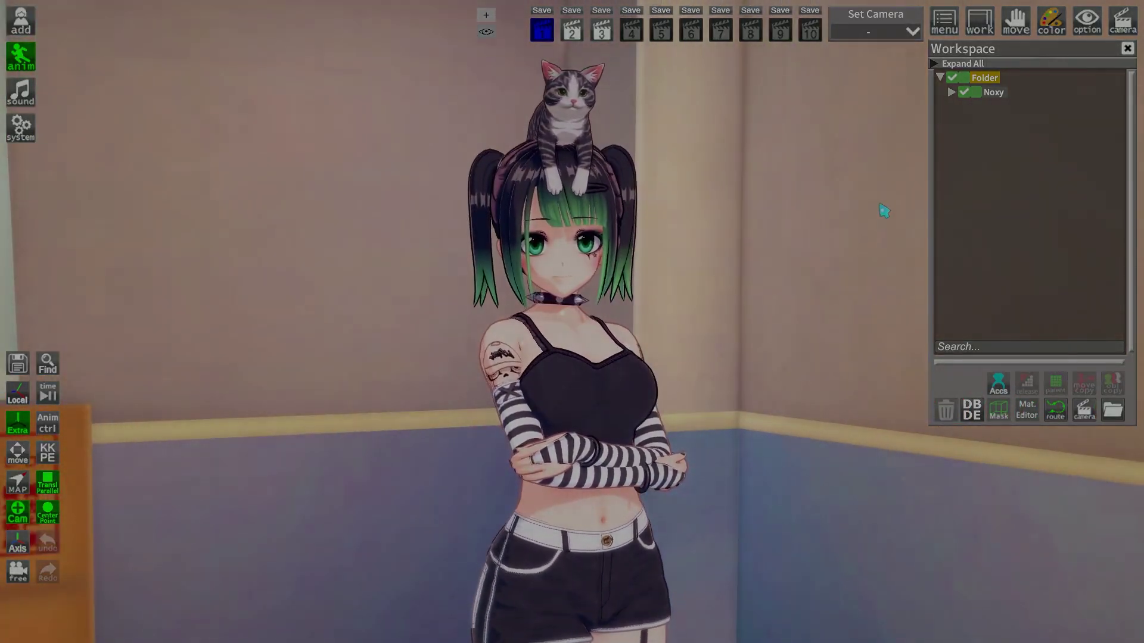
left_click(1007, 92)
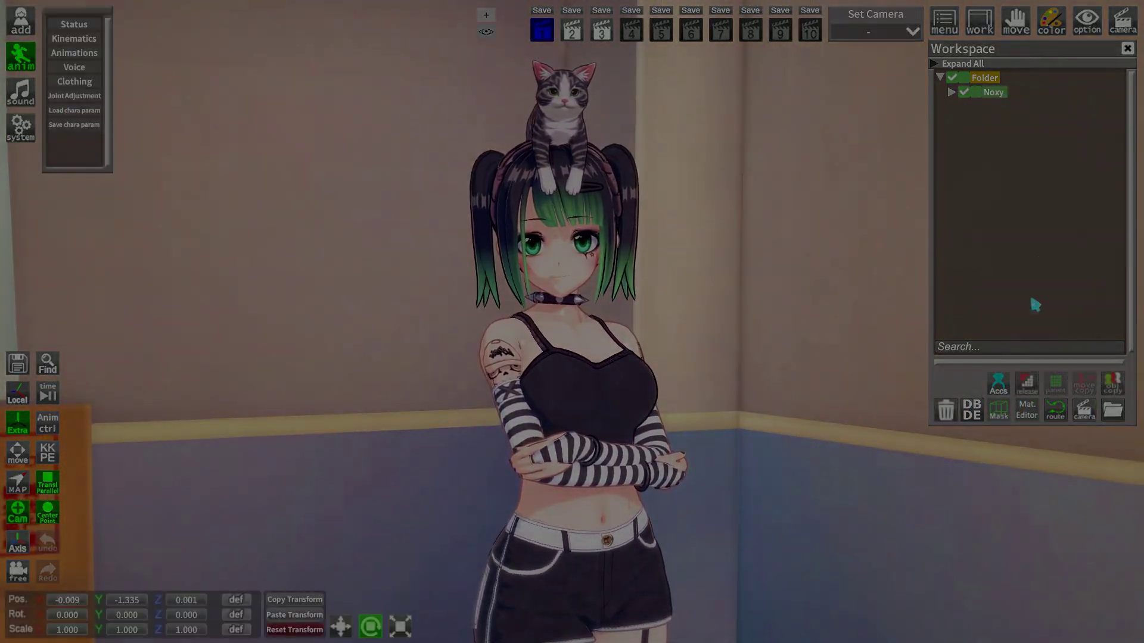